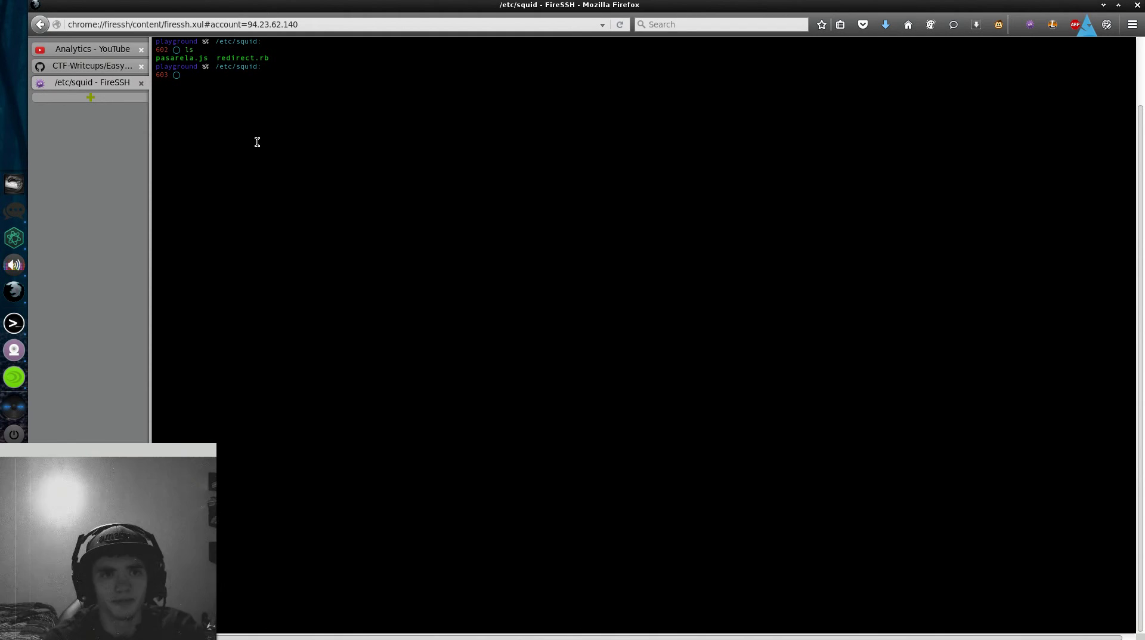
List /etc/squid and display pasarela.js, the payload alerting "infecting your files is fun <3"
key("Return")
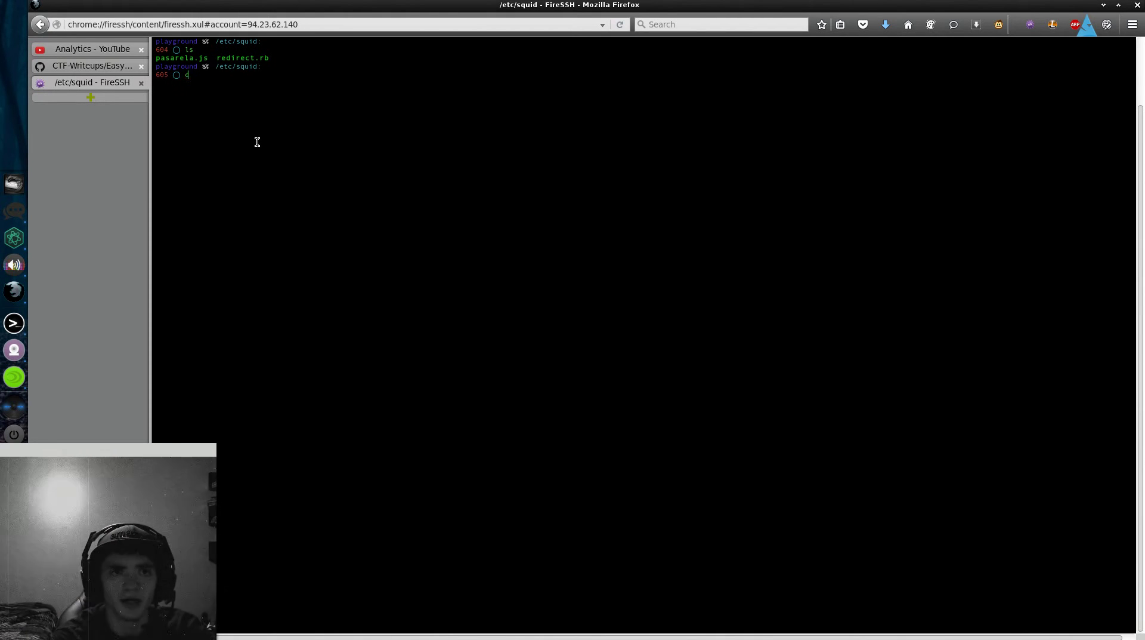
type(" pasarela.js")
key("Return")
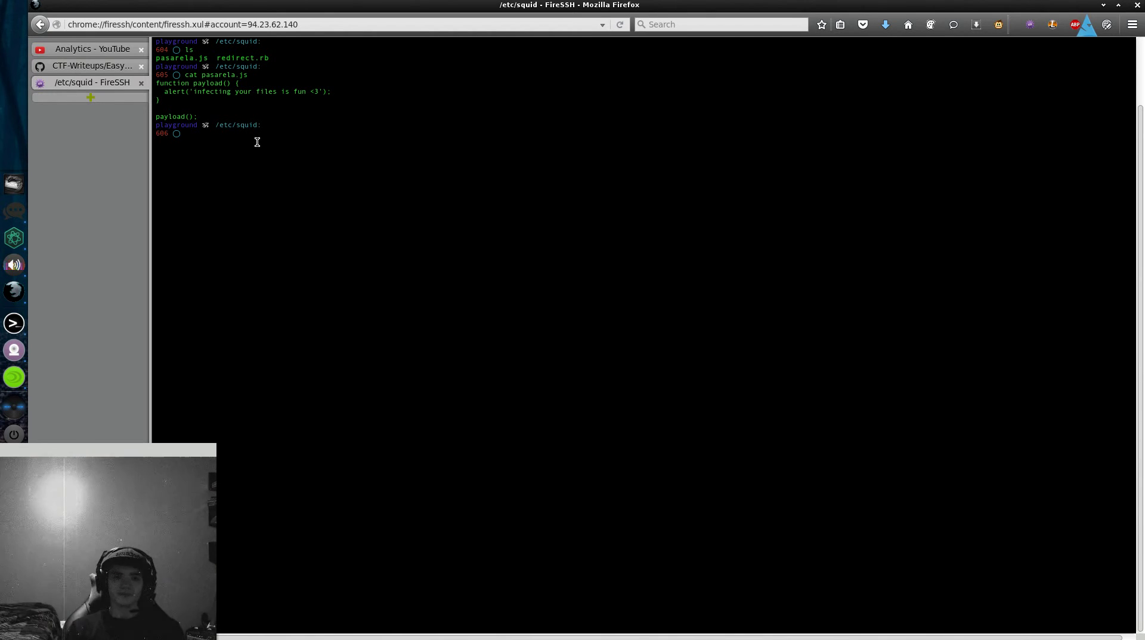
Print redirect.rb, the Ruby redirector that appends pasarela.js to downloaded .js files
type("cat redirect.rb")
key("Return")
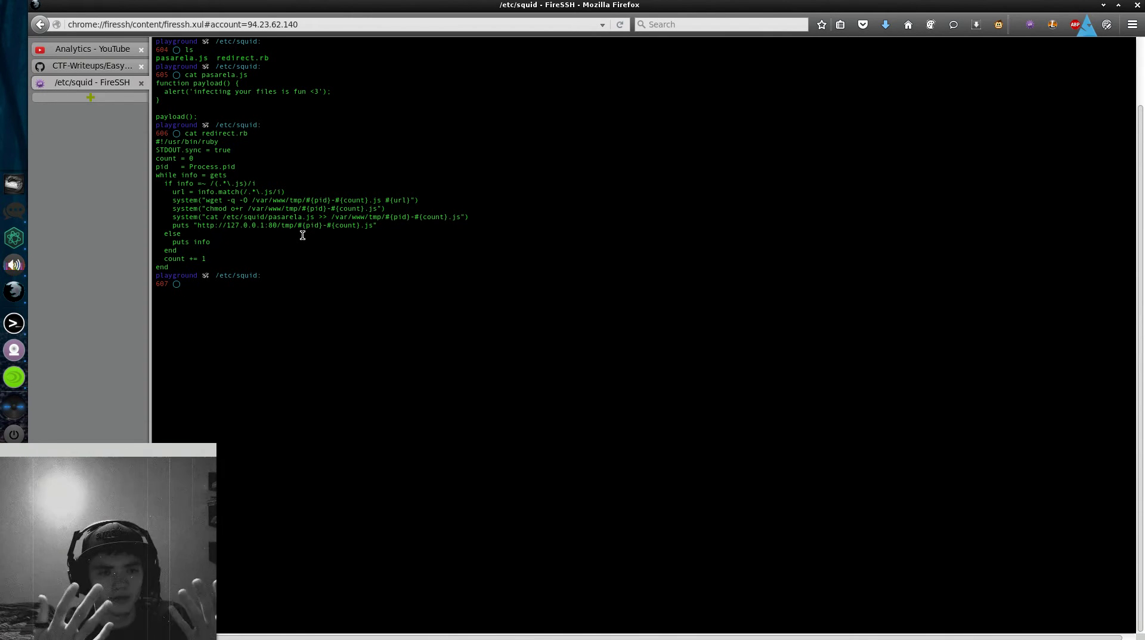
Load infosploit.com in a new Firefox tab
left_click(98, 98)
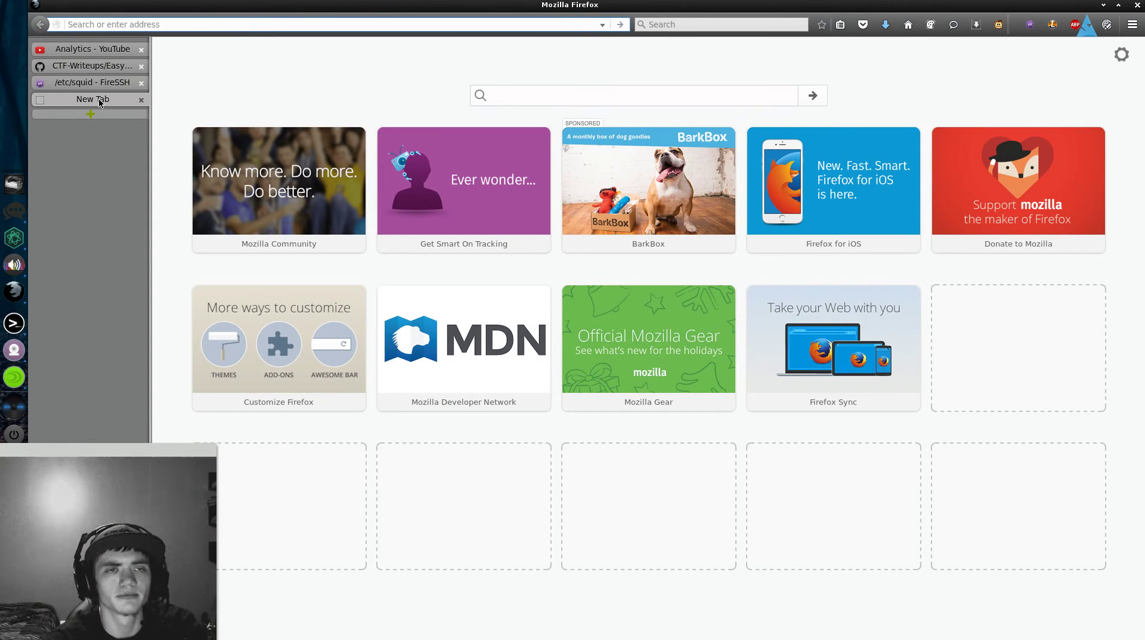
type("infosploit.com")
key("Return")
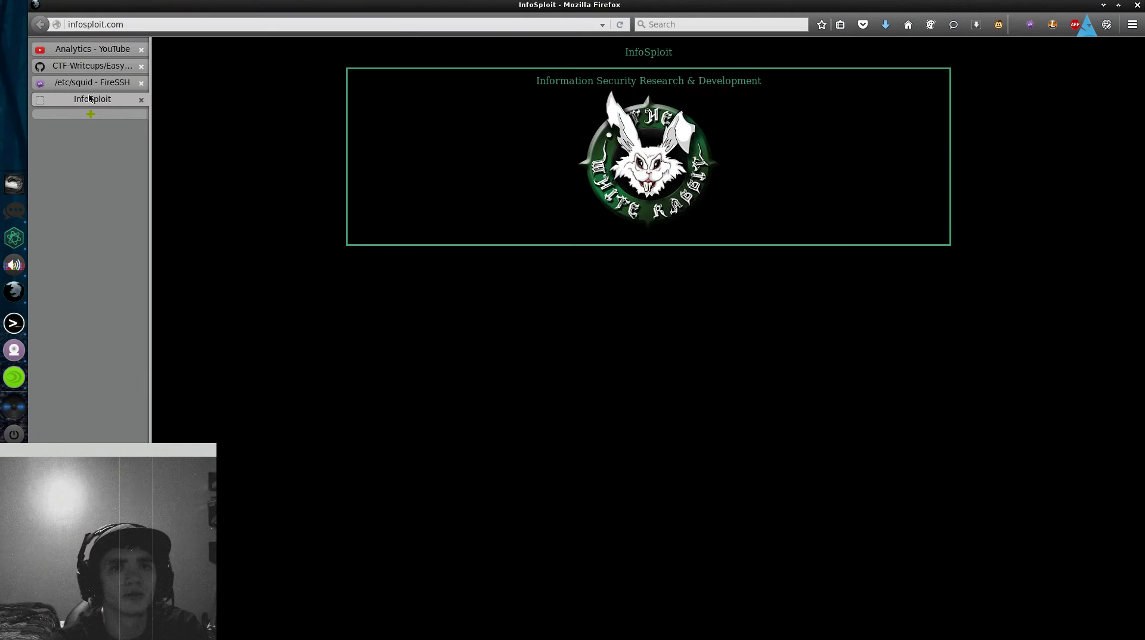
Point the same tab at the server address 94.23.62.140
left_click(161, 22)
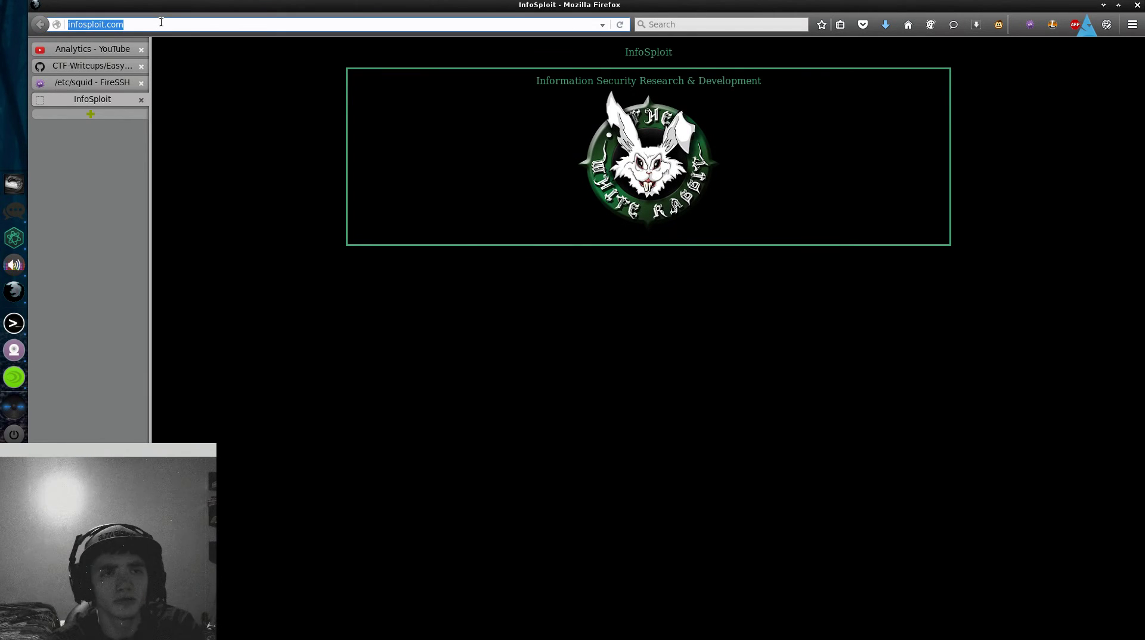
type("94.23.")
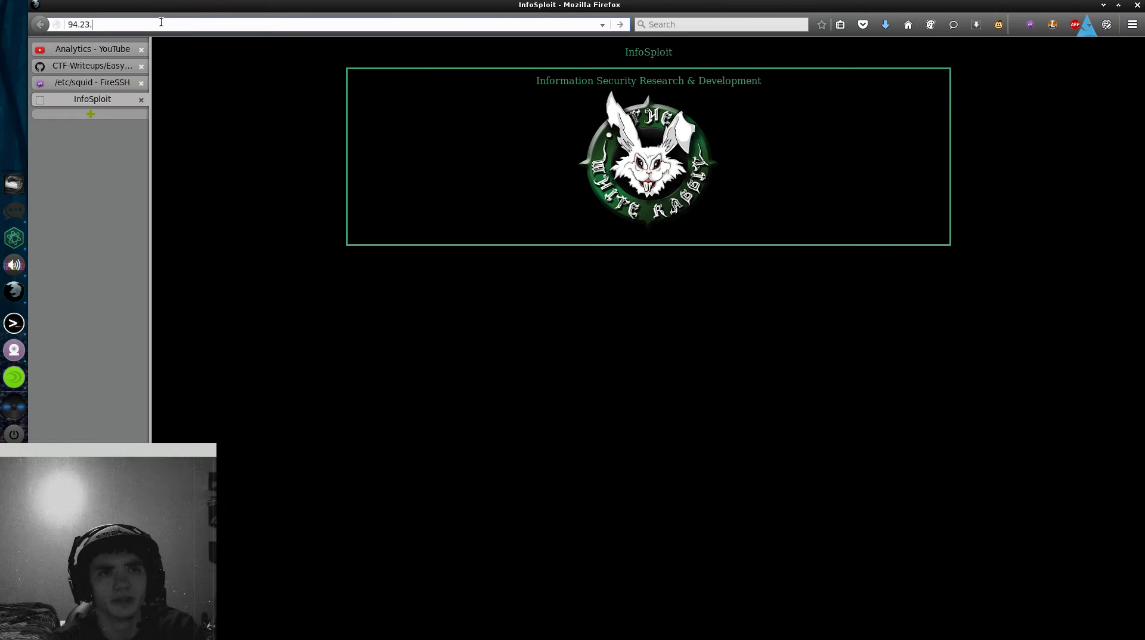
type("62.140")
key("Return")
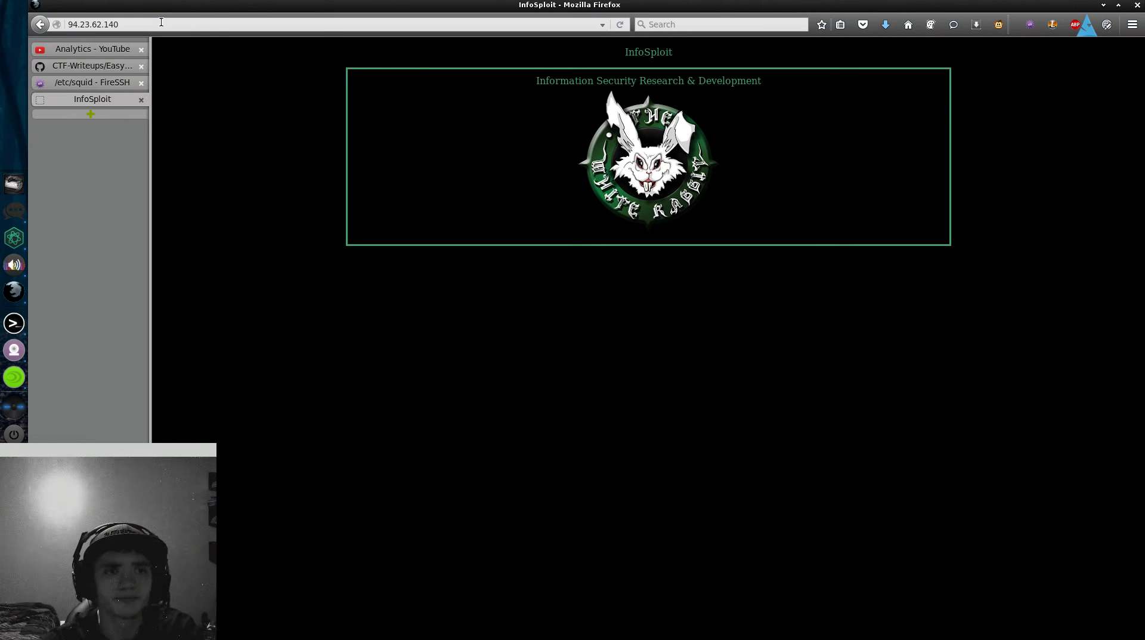
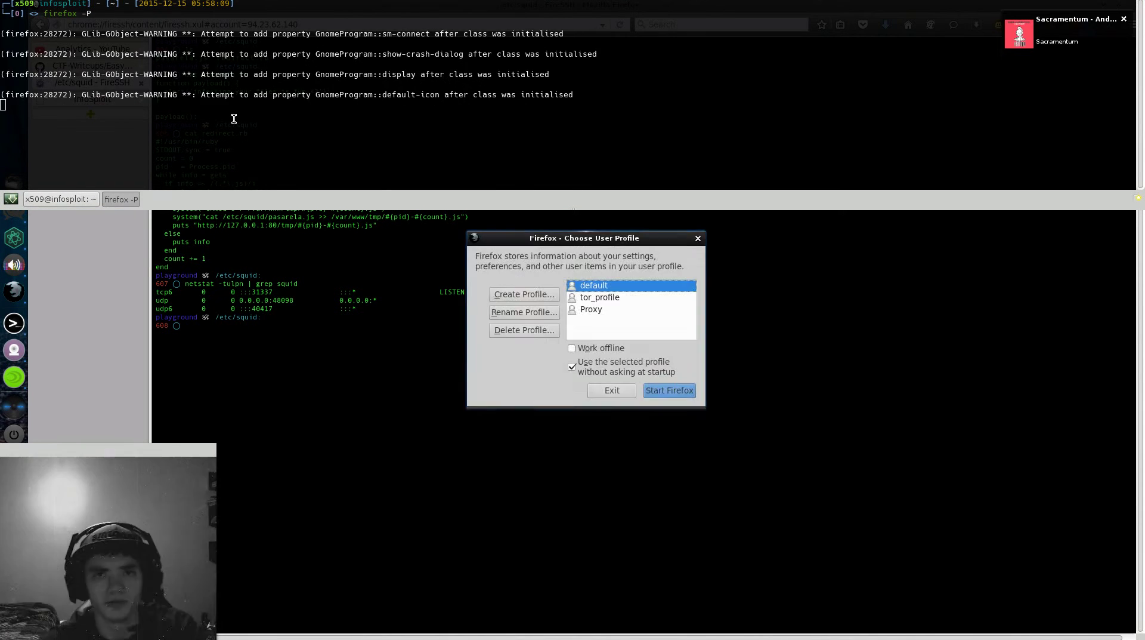
Start the new-profile wizard and enter 'InsecureShit' as the profile name
left_click(602, 311)
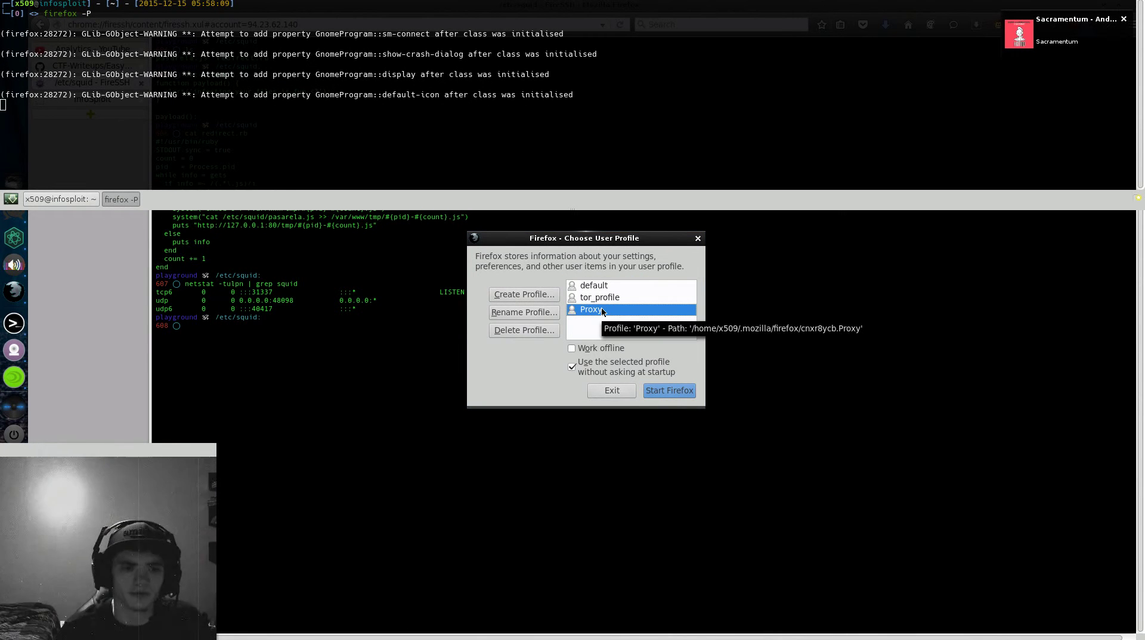
left_click(531, 294)
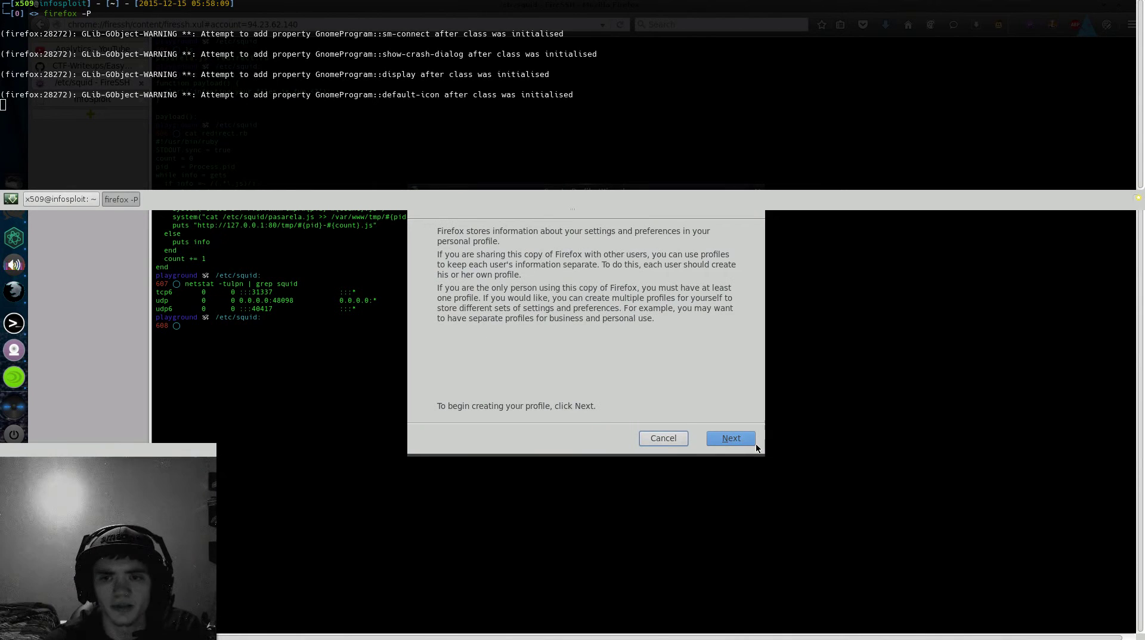
left_click(745, 438)
type("Insecure")
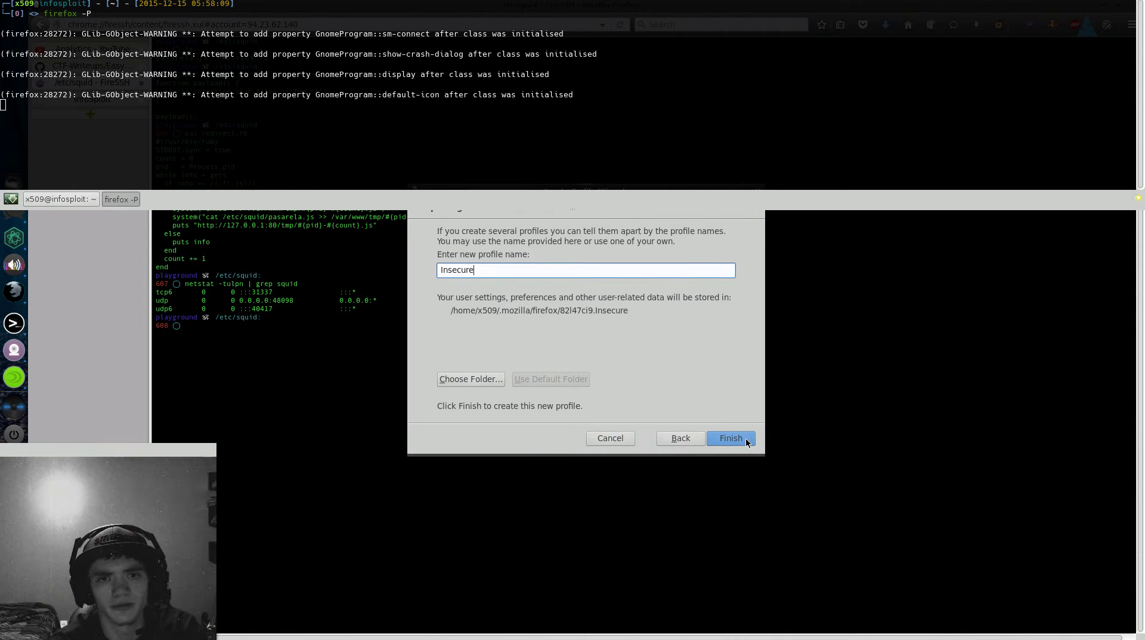
type("Shit")
Finish creating the InsecureShit profile and launch Firefox with it
left_click(746, 438)
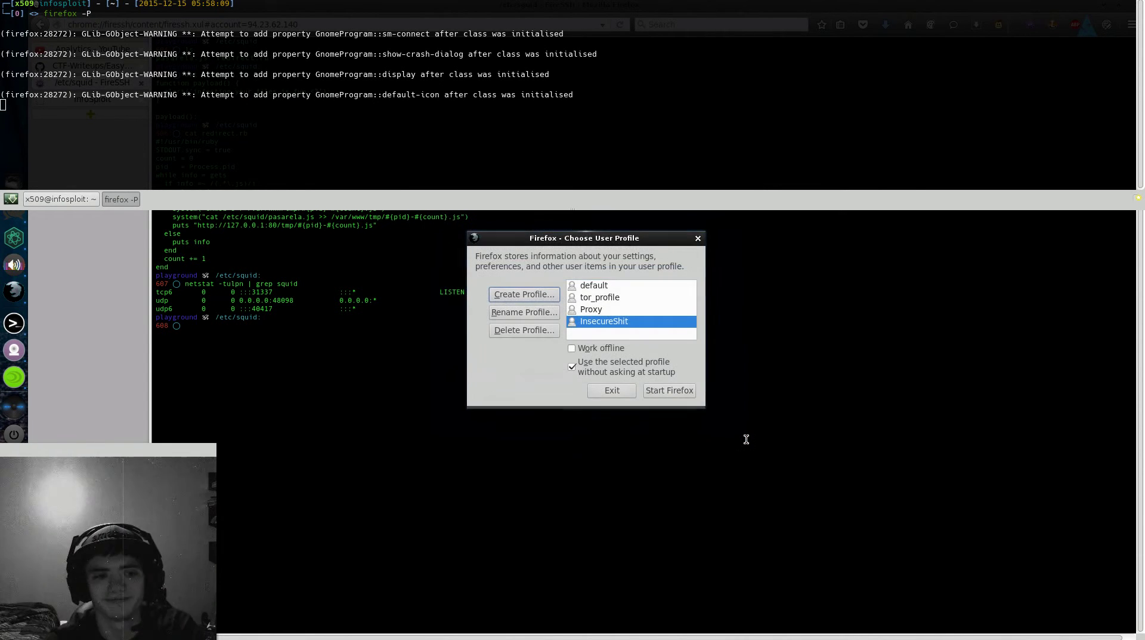
left_click(660, 395)
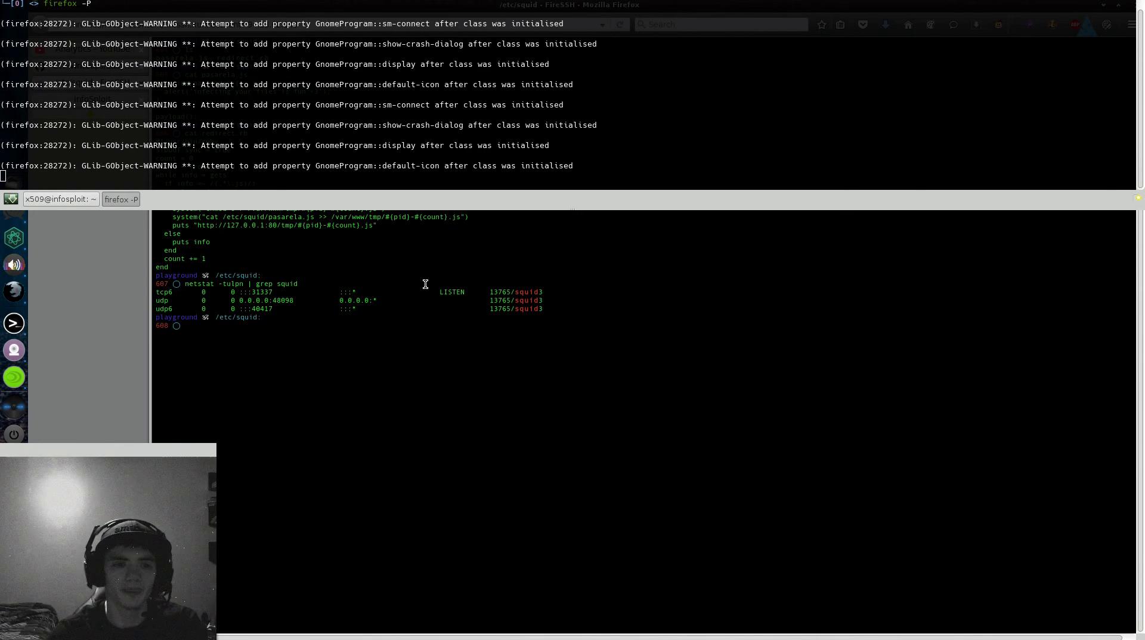
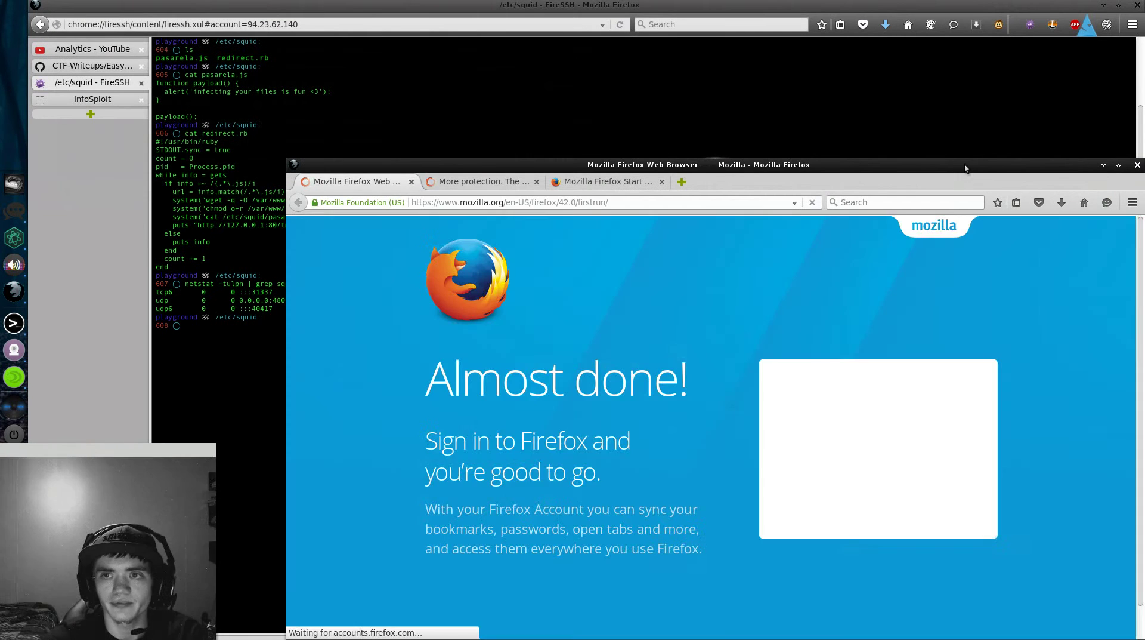
Move the new Firefox window to the upper left and close the 'More protection' and 'Mozilla Firefox Start Page' tabs
left_click_drag(949, 182, 823, 56)
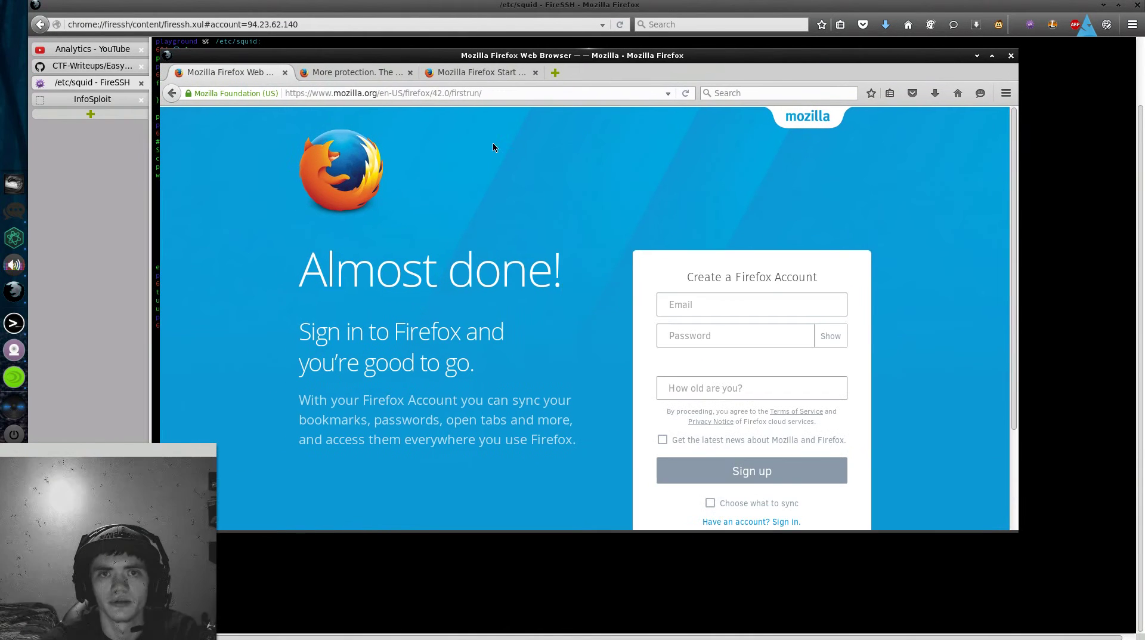
left_click(356, 72)
left_click(410, 72)
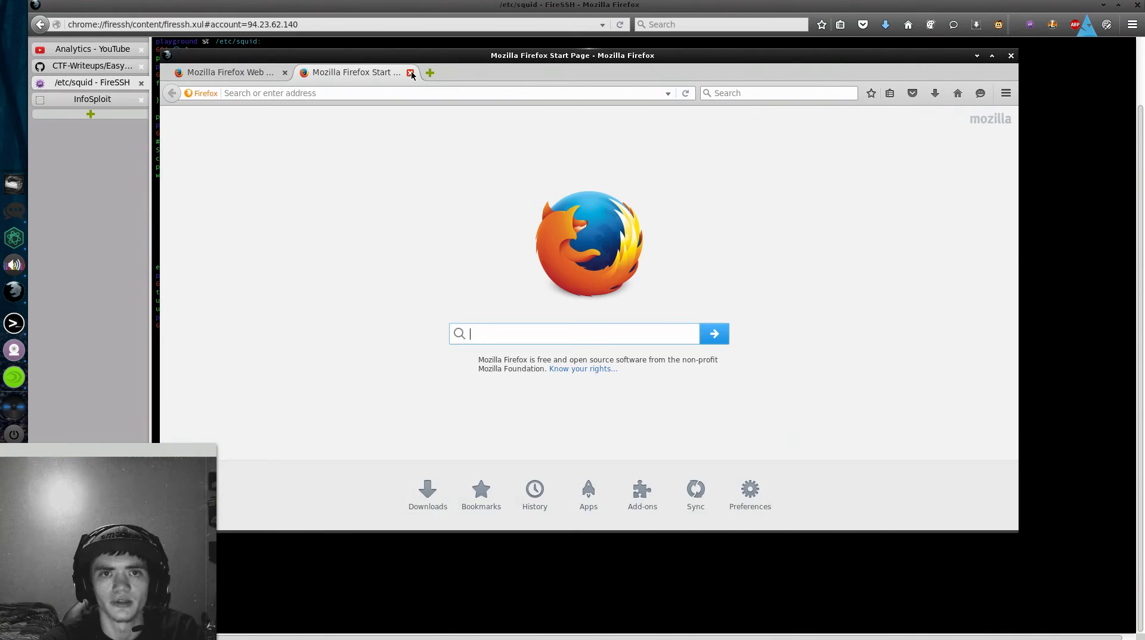
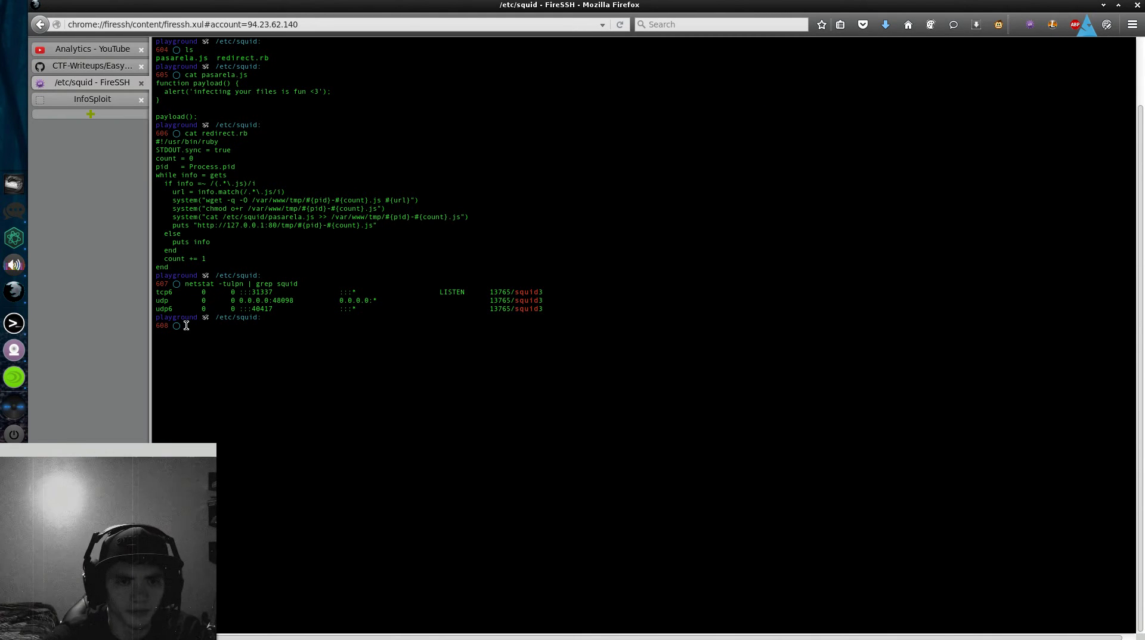
Run ifconfig to show eth0 at 94.23.62.140 and the loopback interface
type("ifc")
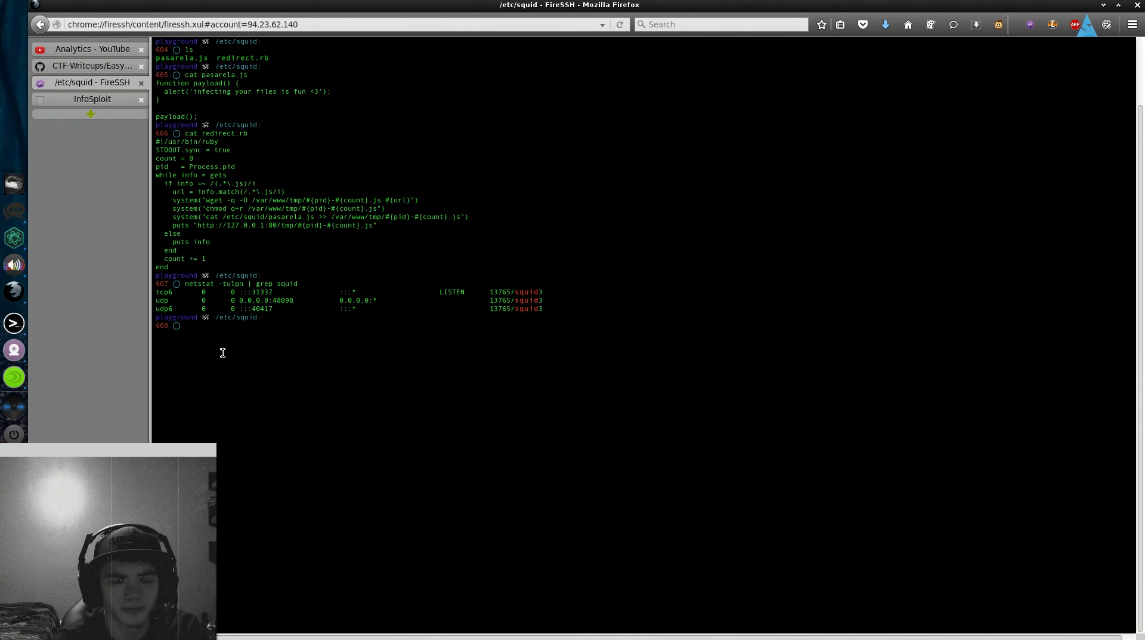
type("onfig")
key("Return")
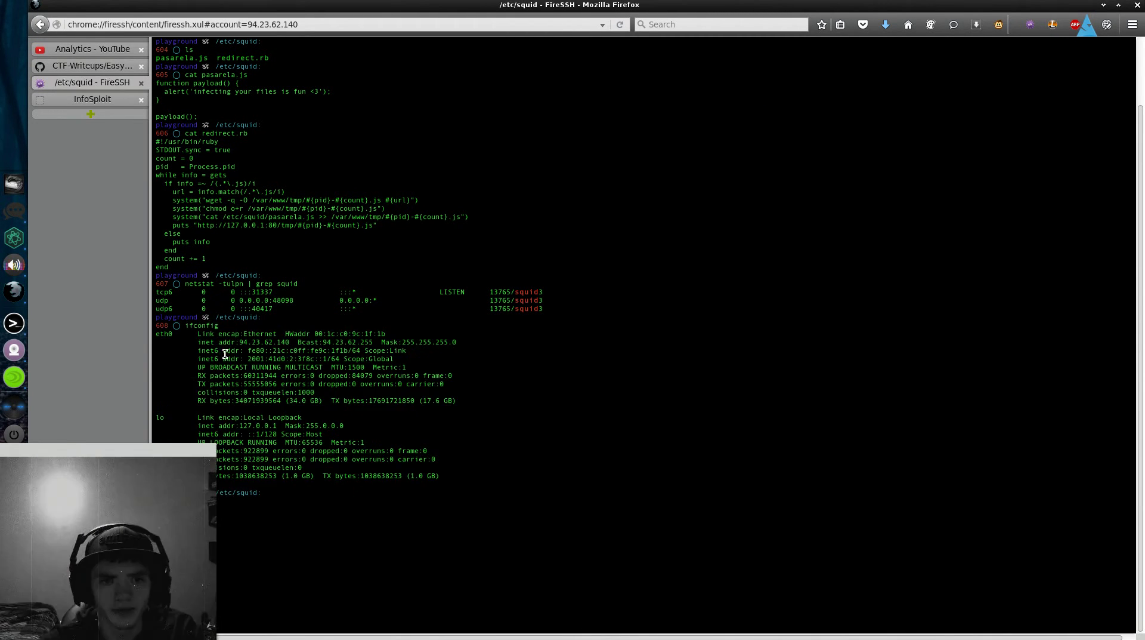
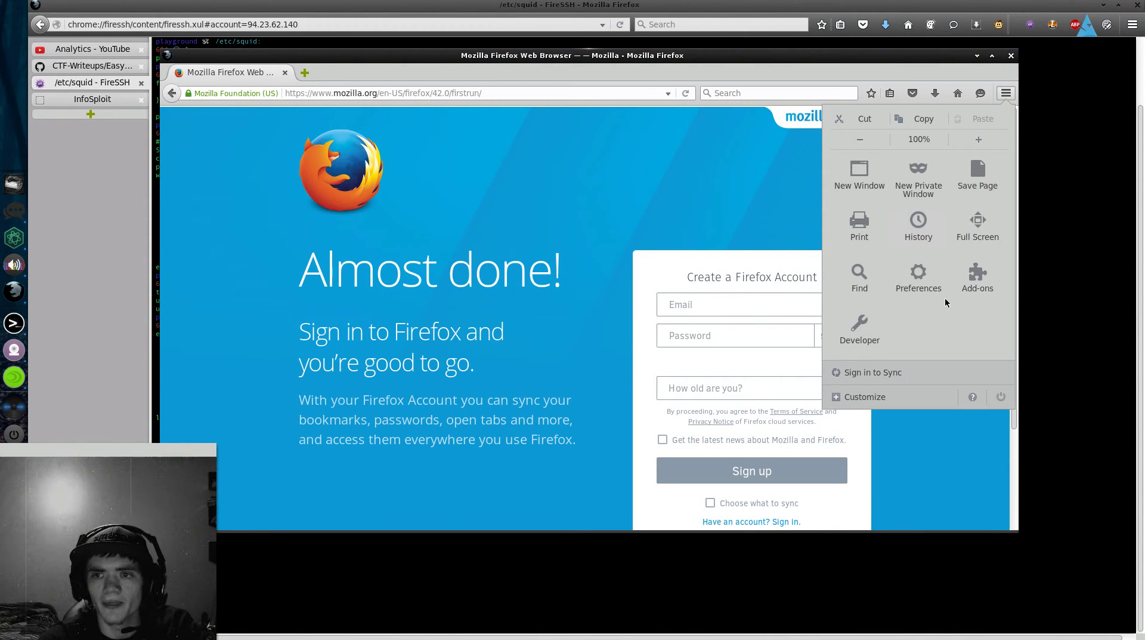
Open Firefox Preferences to the Advanced section's Network tab showing Connection settings
left_click(932, 279)
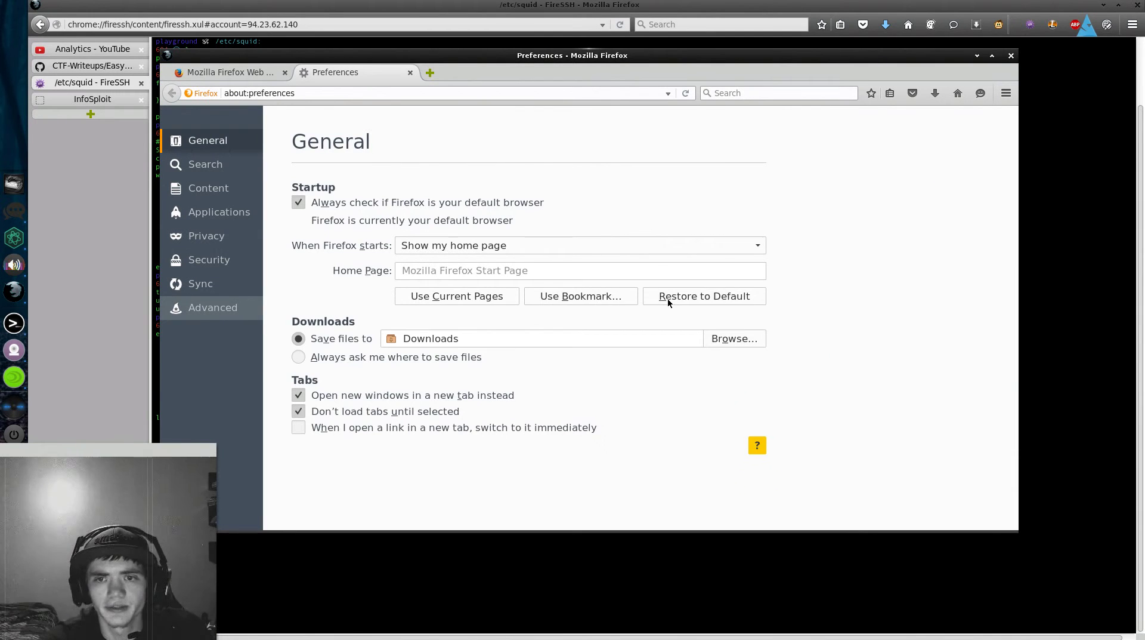
left_click(224, 309)
left_click(465, 176)
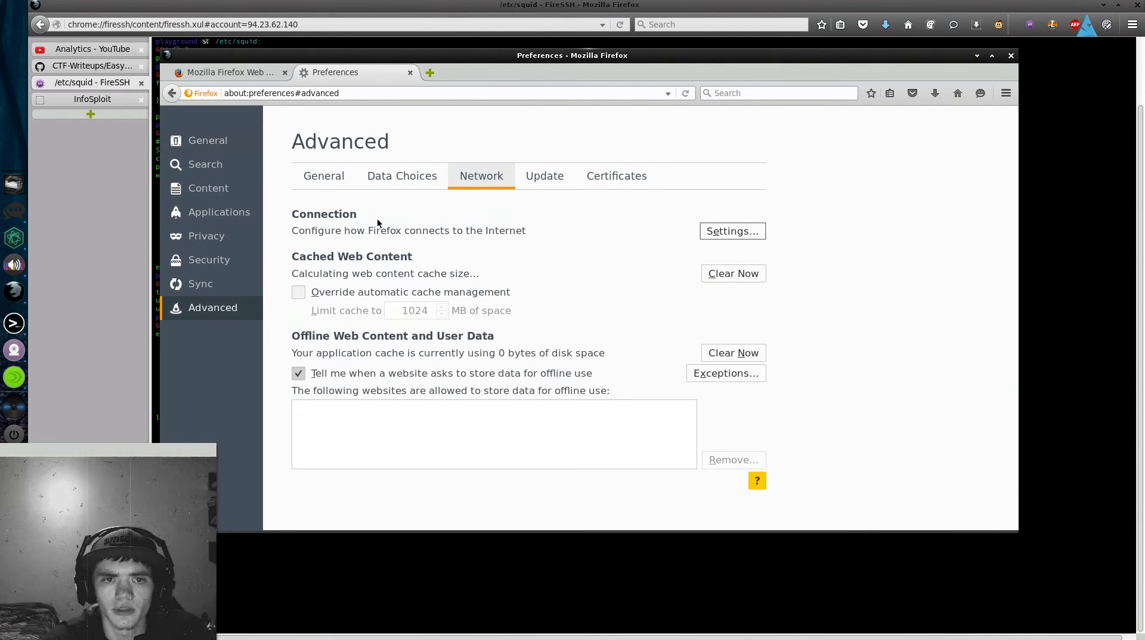
Set a manual HTTP proxy 94.23.62.140 on port 31337, used for all protocols
left_click(729, 232)
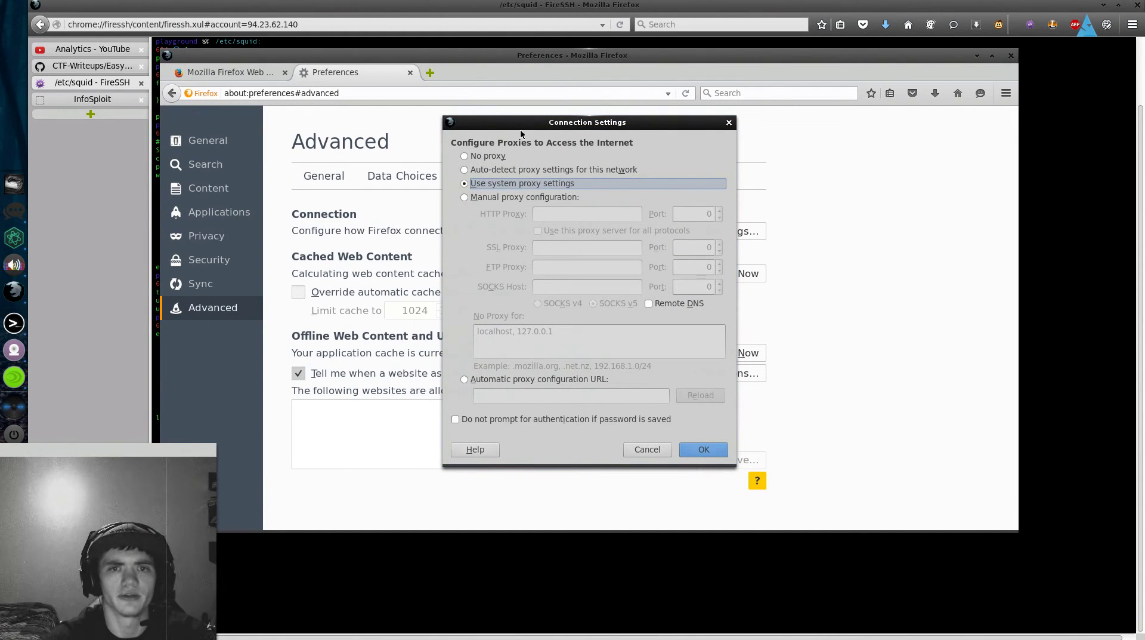
left_click(464, 196)
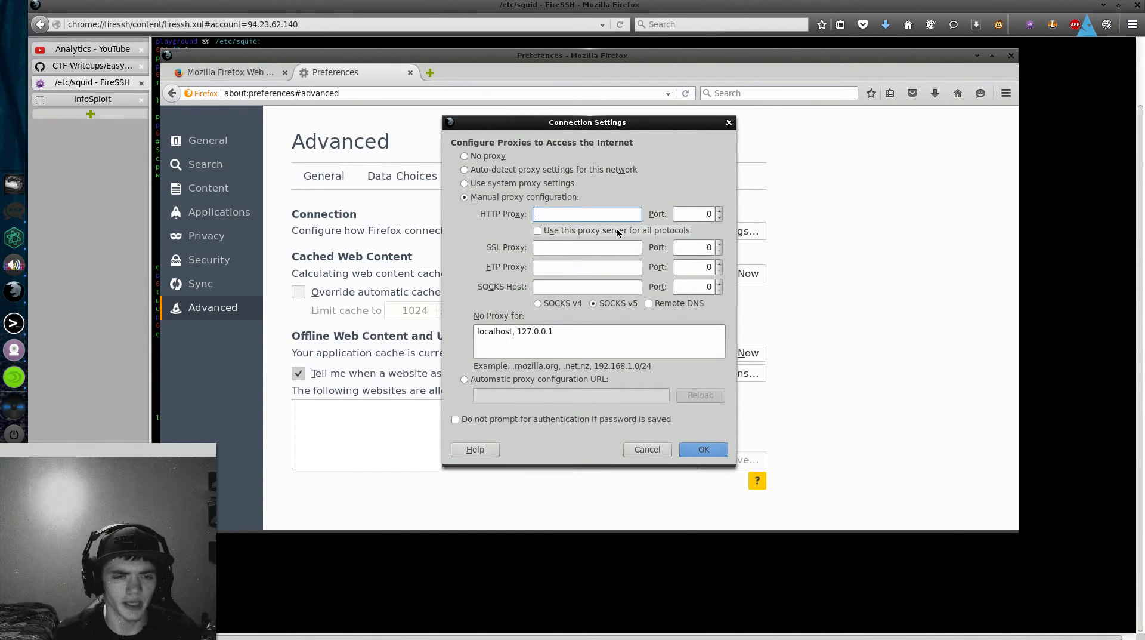
type("94")
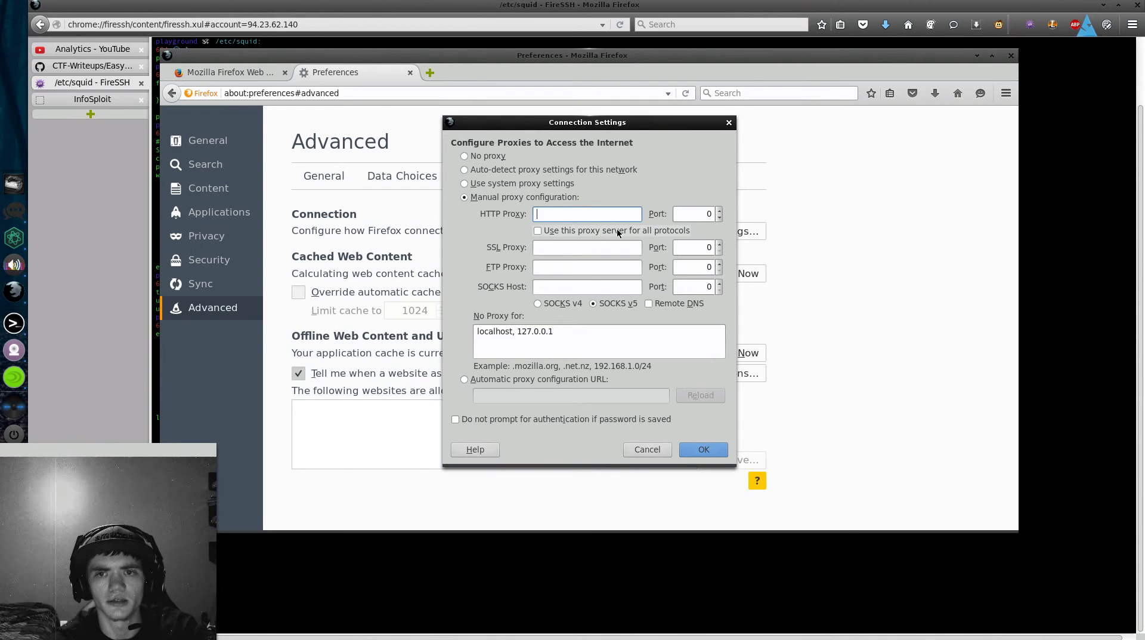
type(".23.62.140")
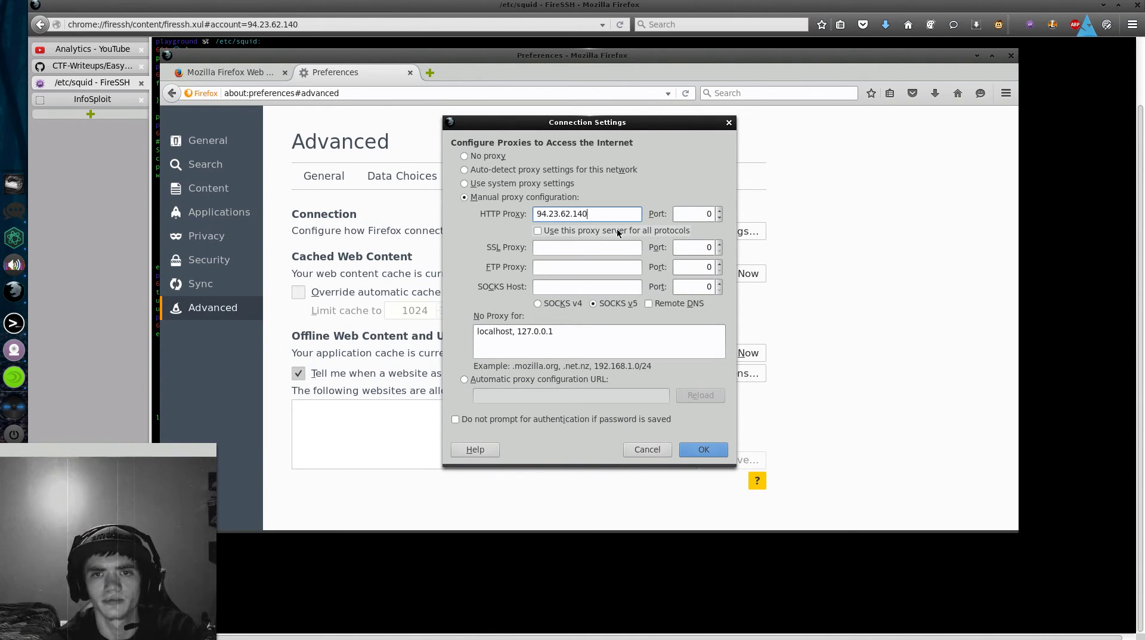
left_click(684, 216)
type("31337")
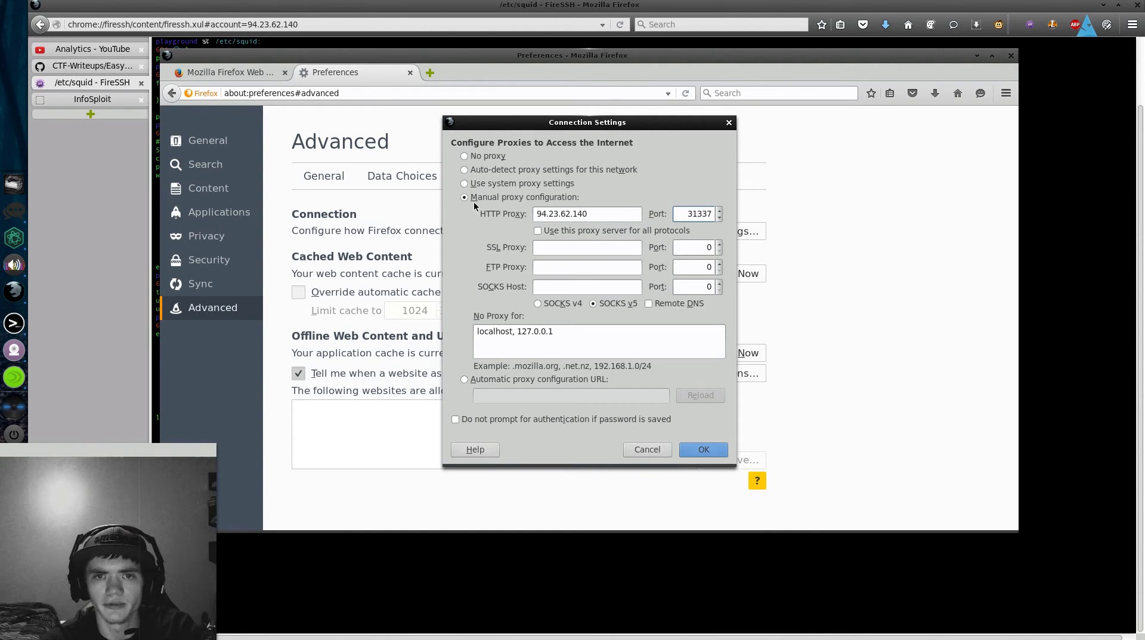
left_click(539, 232)
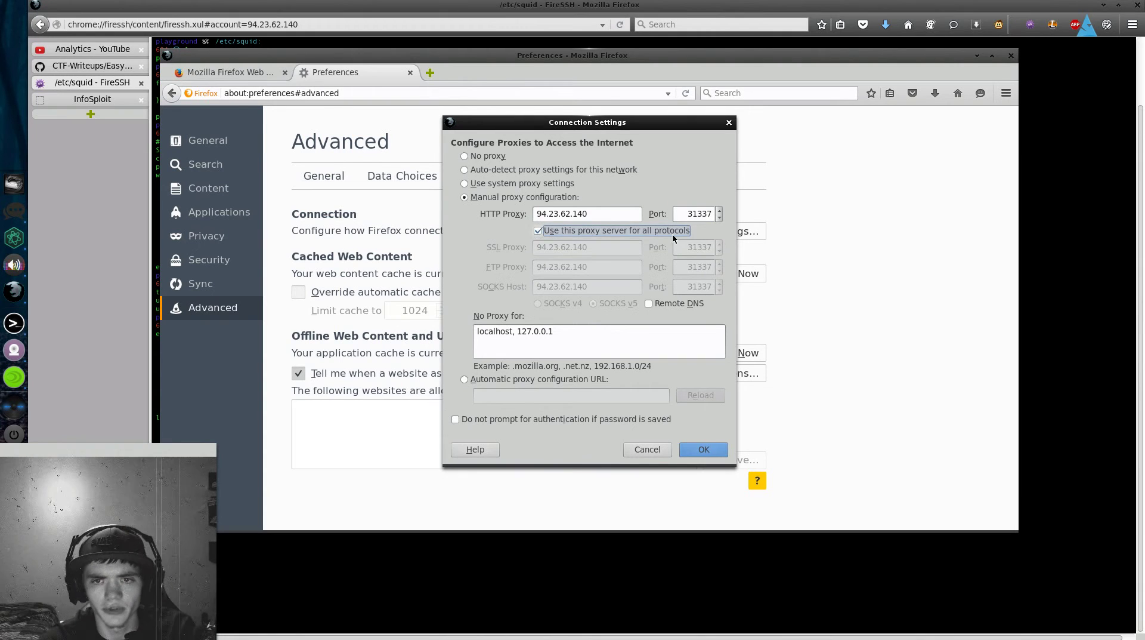
Confirm the proxy settings, close the first-run page and open a fresh new tab
left_click(704, 450)
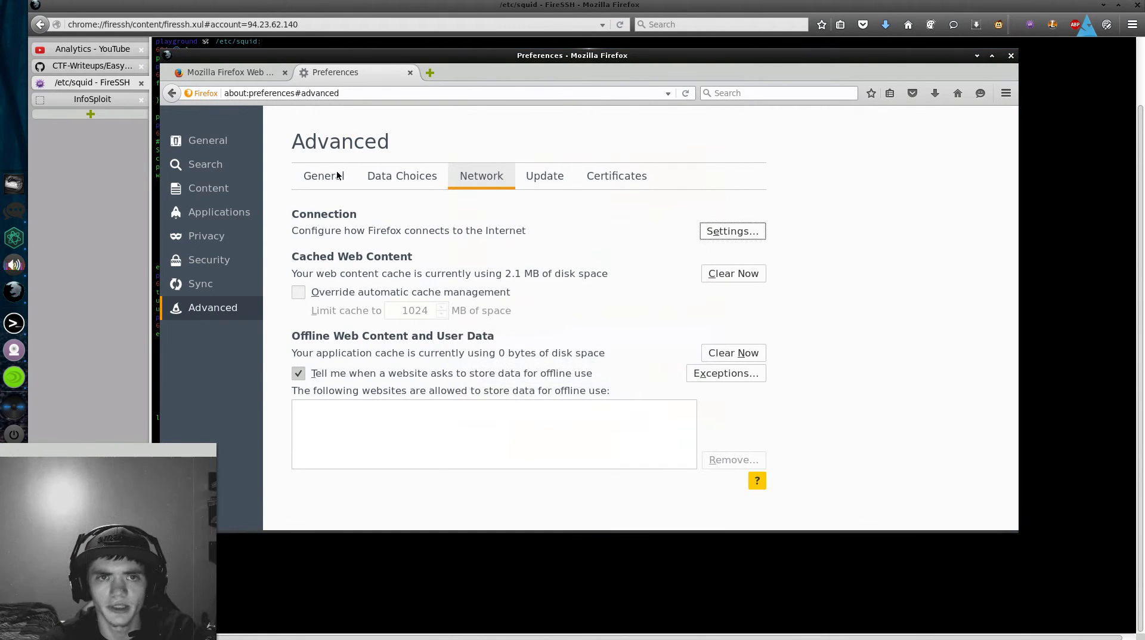
left_click(262, 74)
left_click(285, 73)
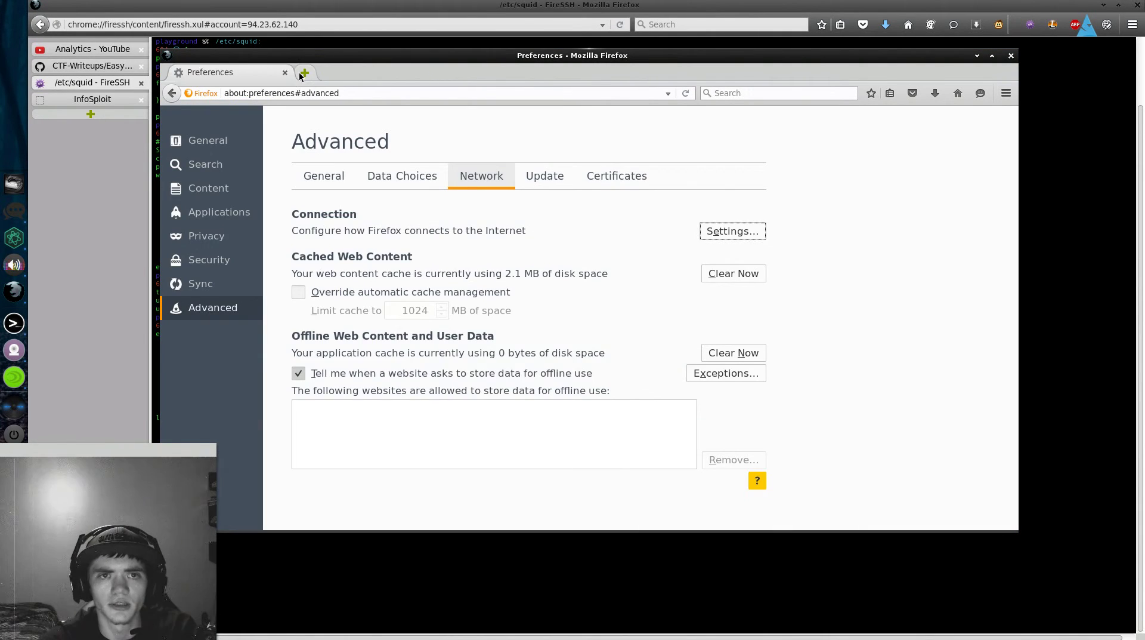
double_click(302, 73)
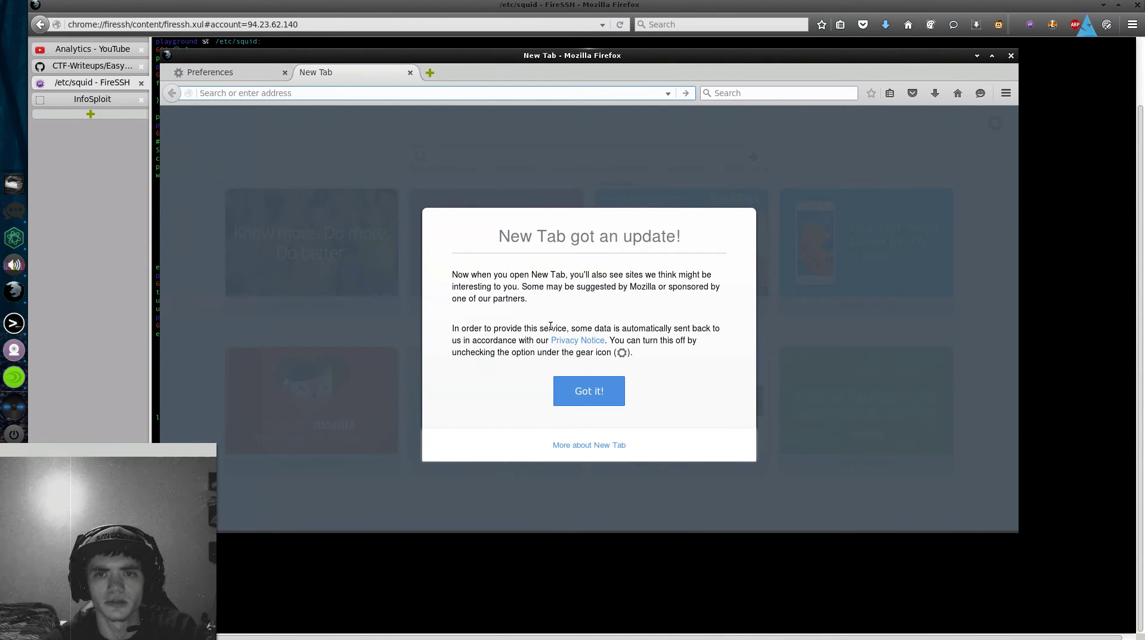
left_click(588, 390)
Load google.com and search for 'my ip'
left_click(409, 94)
type("google.com")
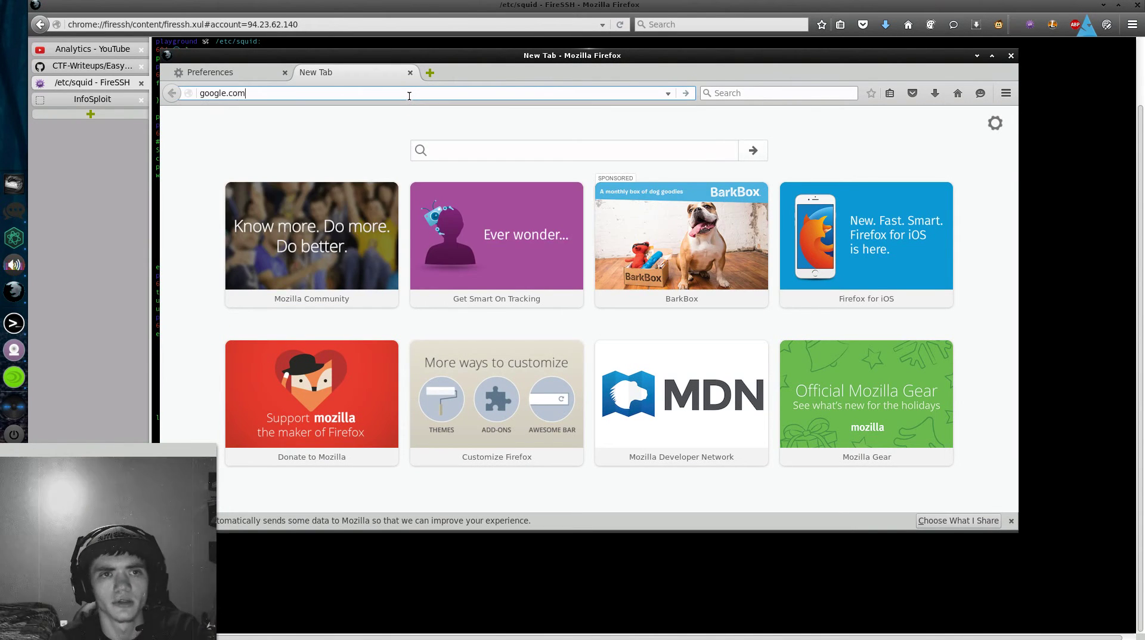
key("Return")
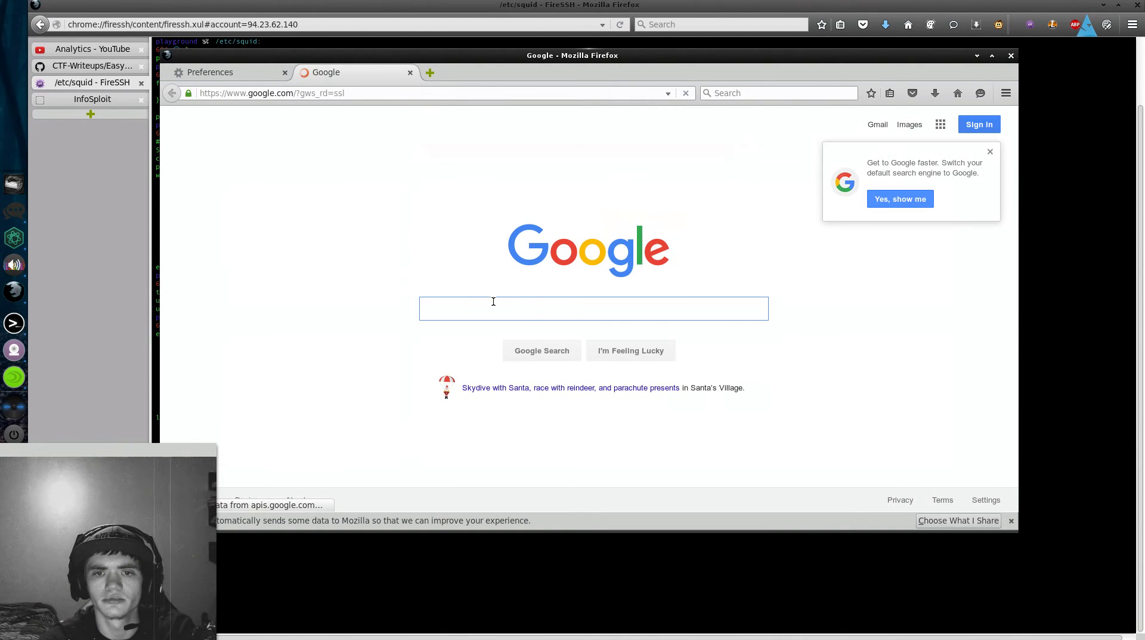
type("my ip")
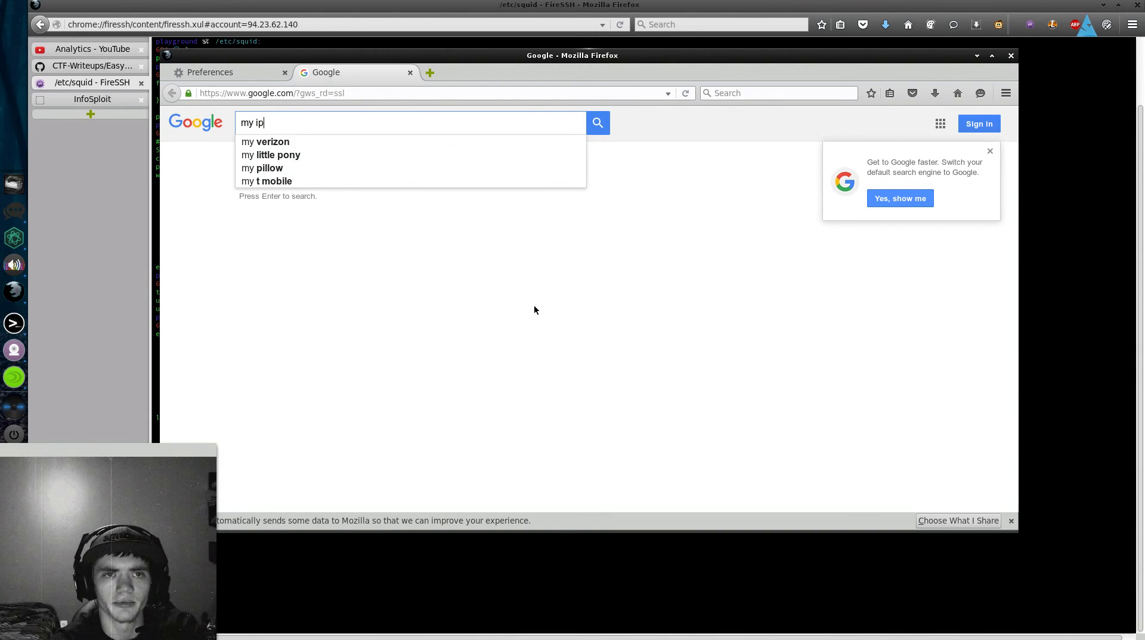
key("Return")
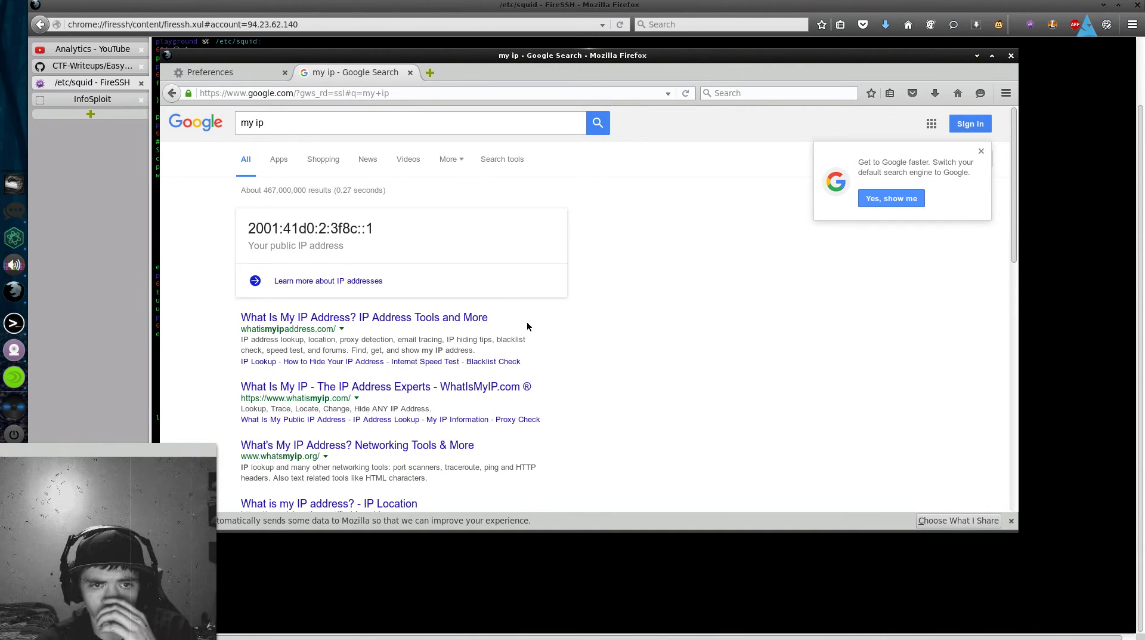
Open the 'IP Chicken - Whats my IP address?' result from the Google results
scroll(503, 327, "down", 3)
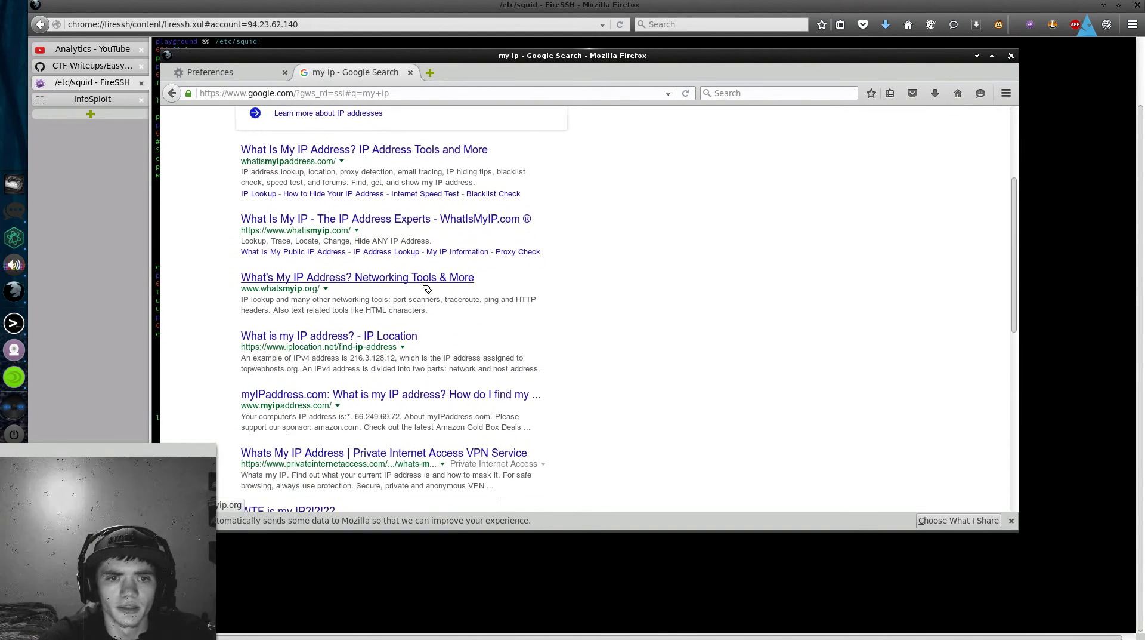
scroll(416, 289, "down", 6)
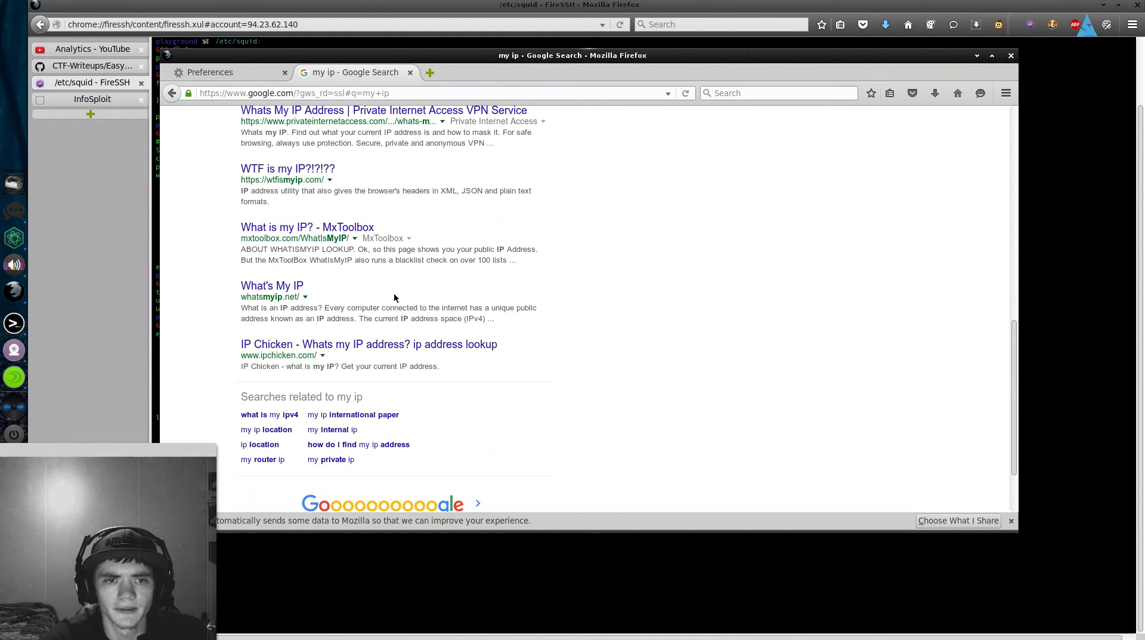
scroll(362, 299, "down", 1)
scroll(358, 305, "up", 1)
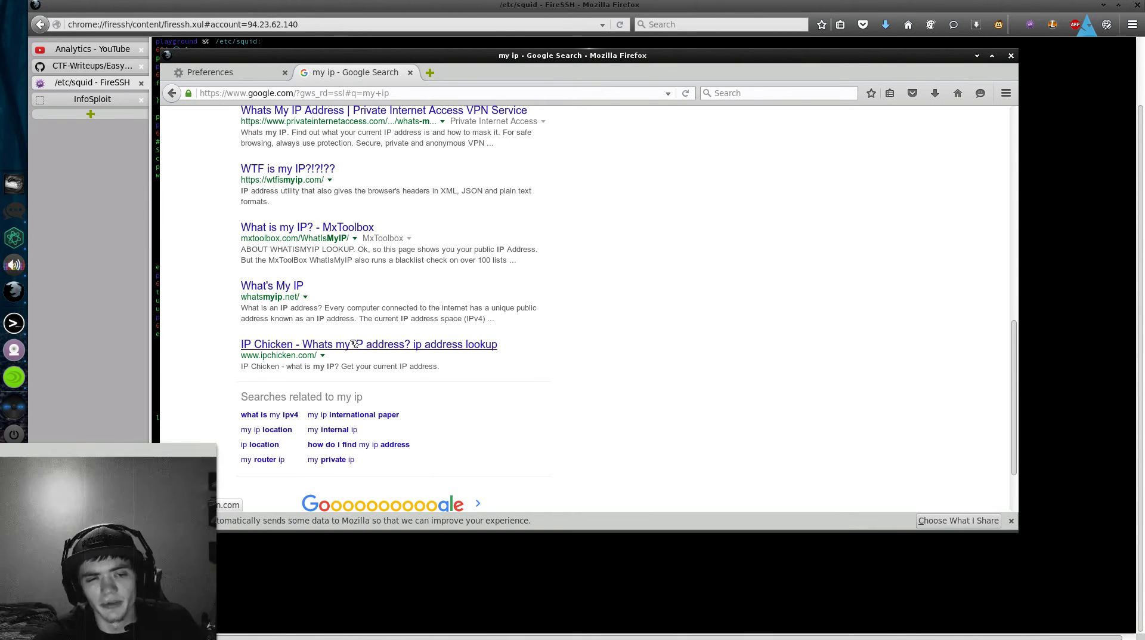
left_click(355, 344)
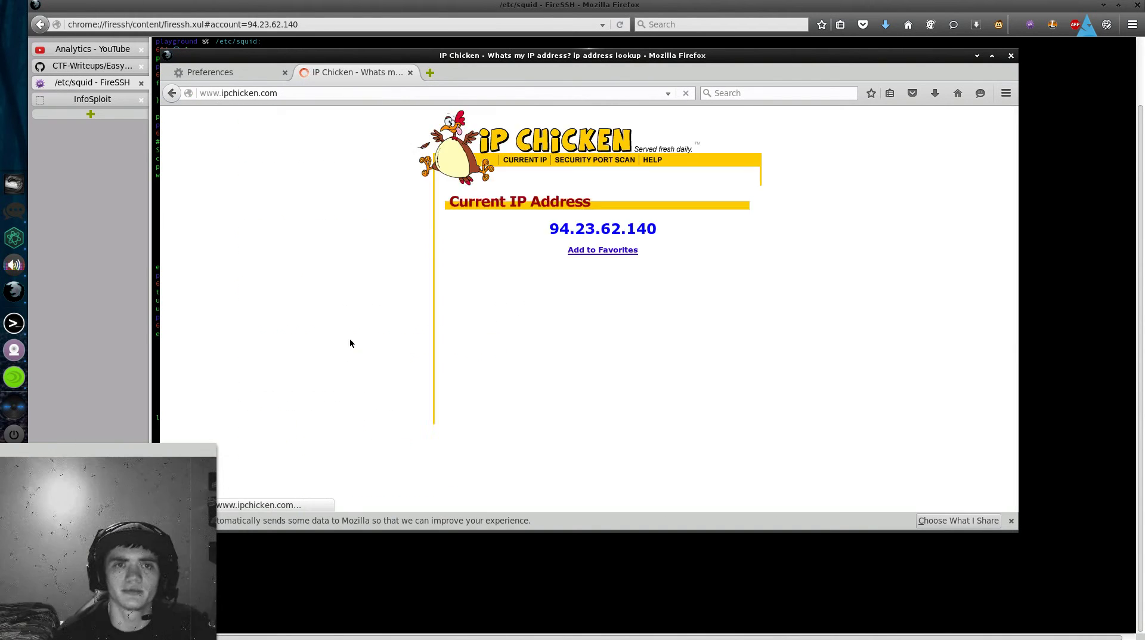
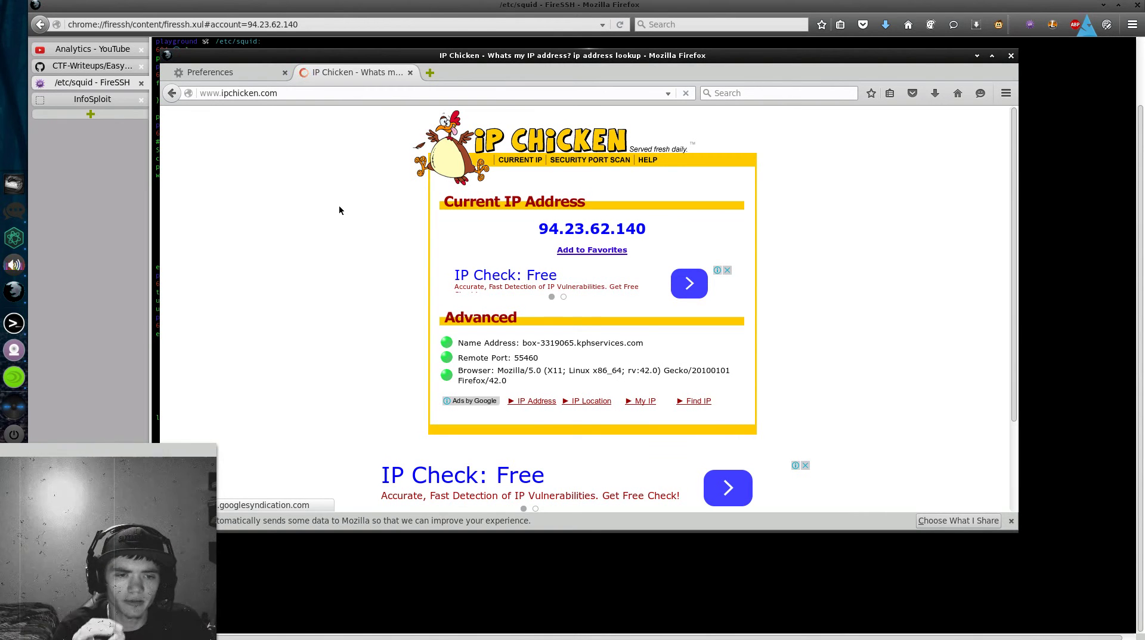
Leave the IP Chicken page and return to the FireSSH terminal showing ifconfig's 94.23.62.140
key("alt+Tab")
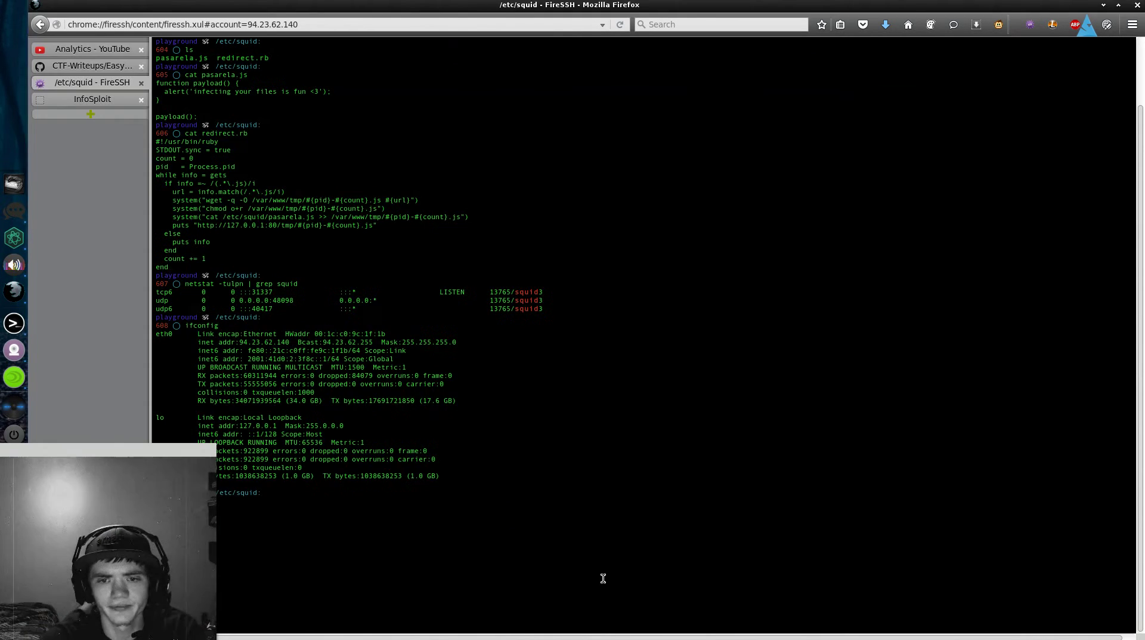
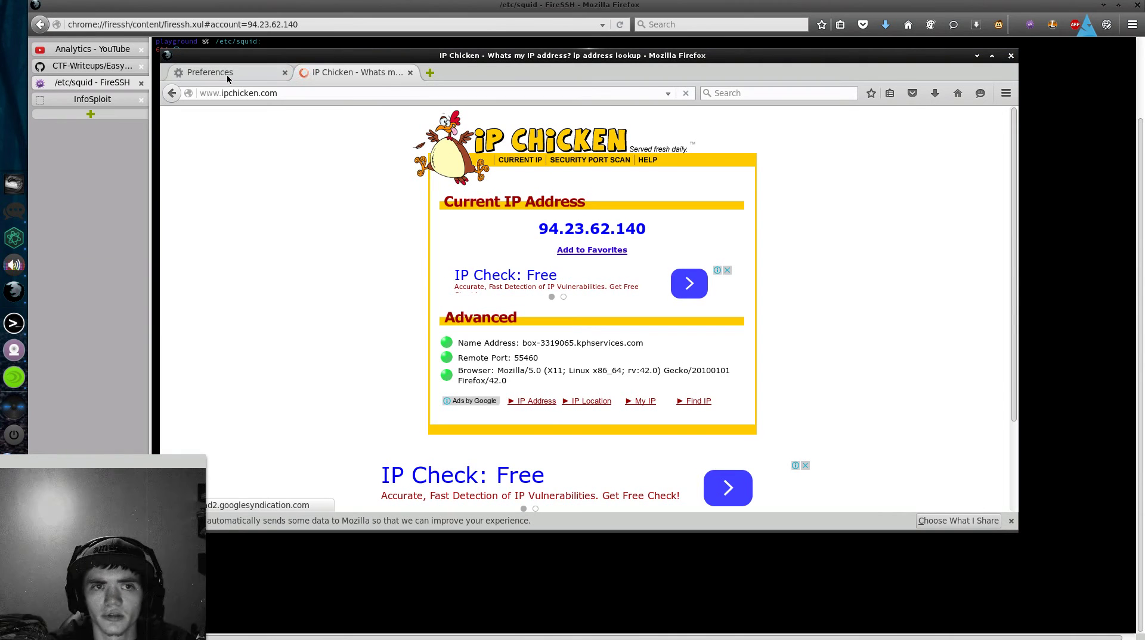
Go back to the 'my ip' search results and open the MxToolbox What Is My IP result
left_click(173, 93)
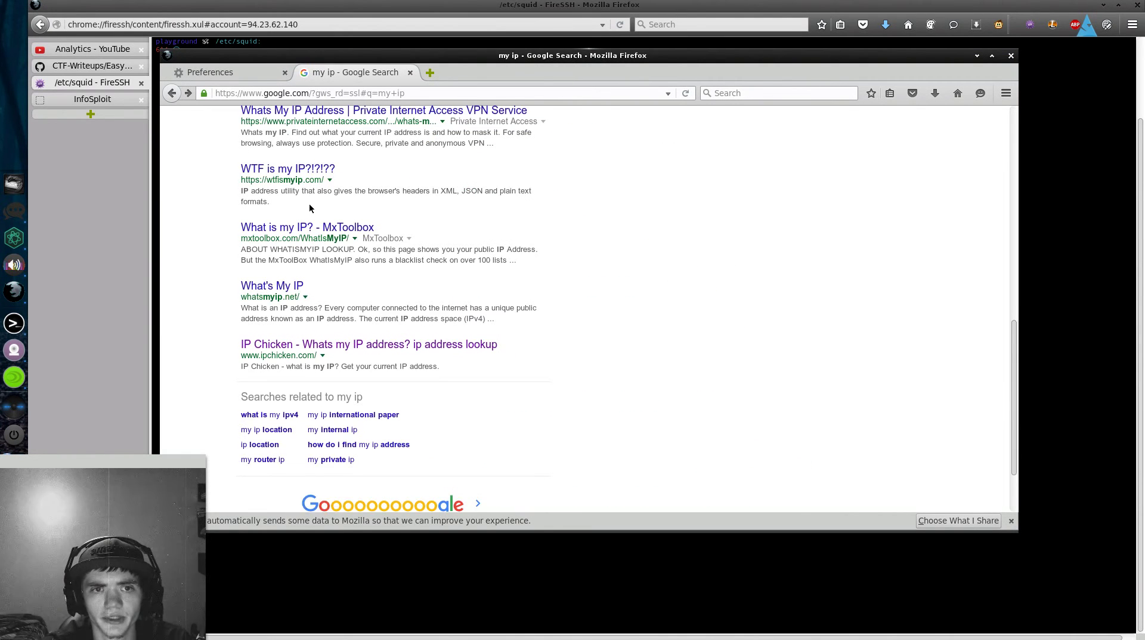
scroll(309, 208, "up", 3)
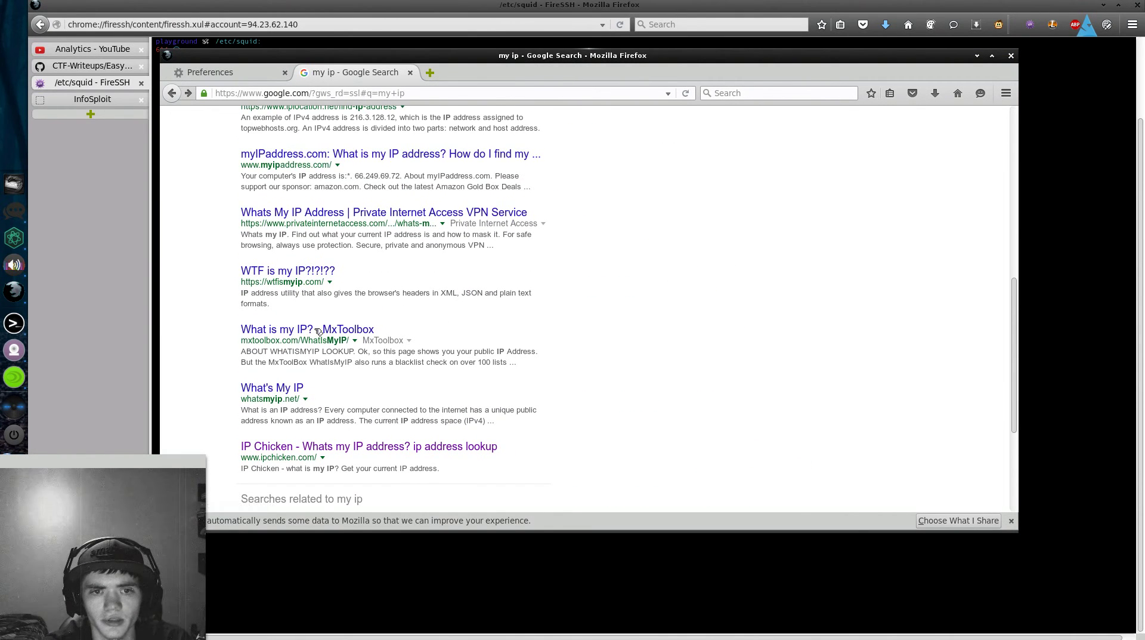
left_click(319, 330)
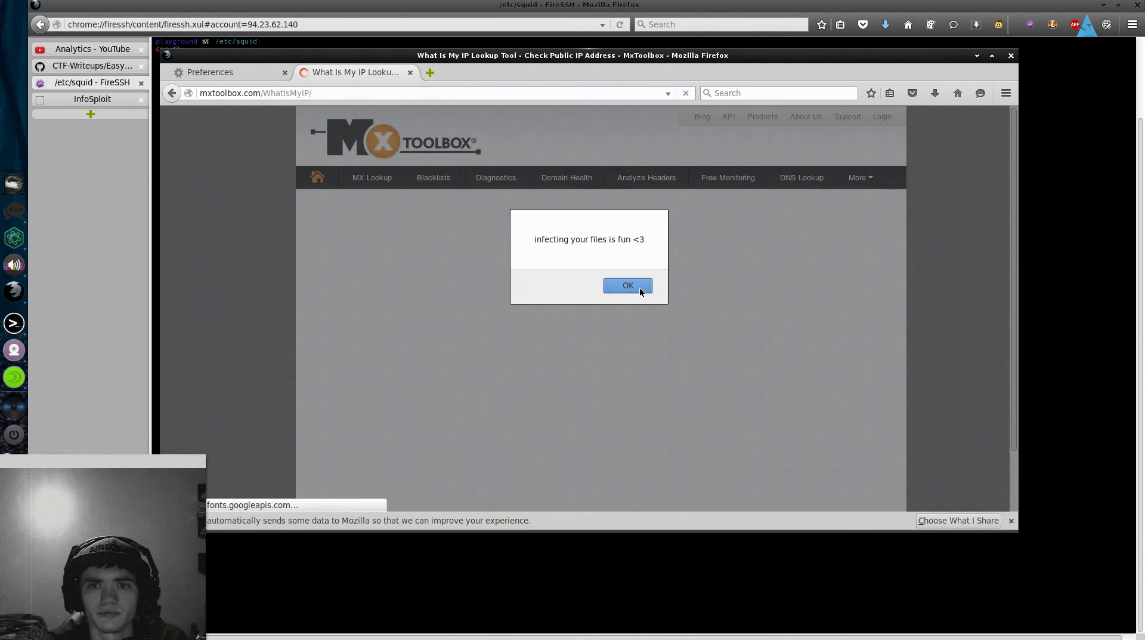
Dismiss the injected alert and check the reported squid/3.1.19 proxy details
left_click(640, 288)
scroll(703, 253, "down", 3)
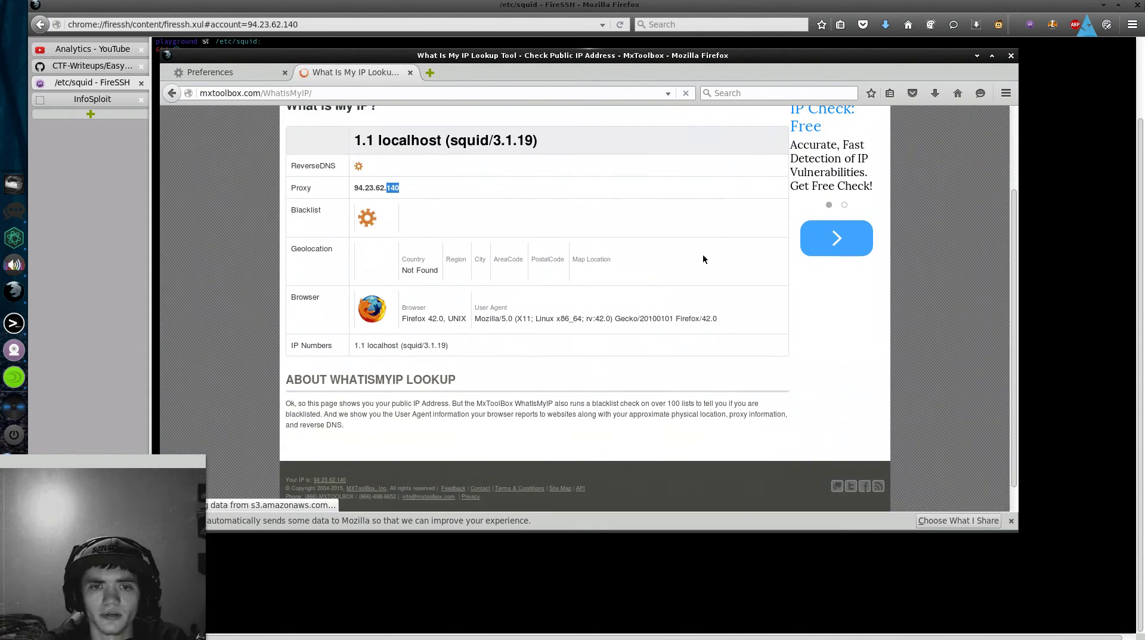
scroll(702, 255, "up", 3)
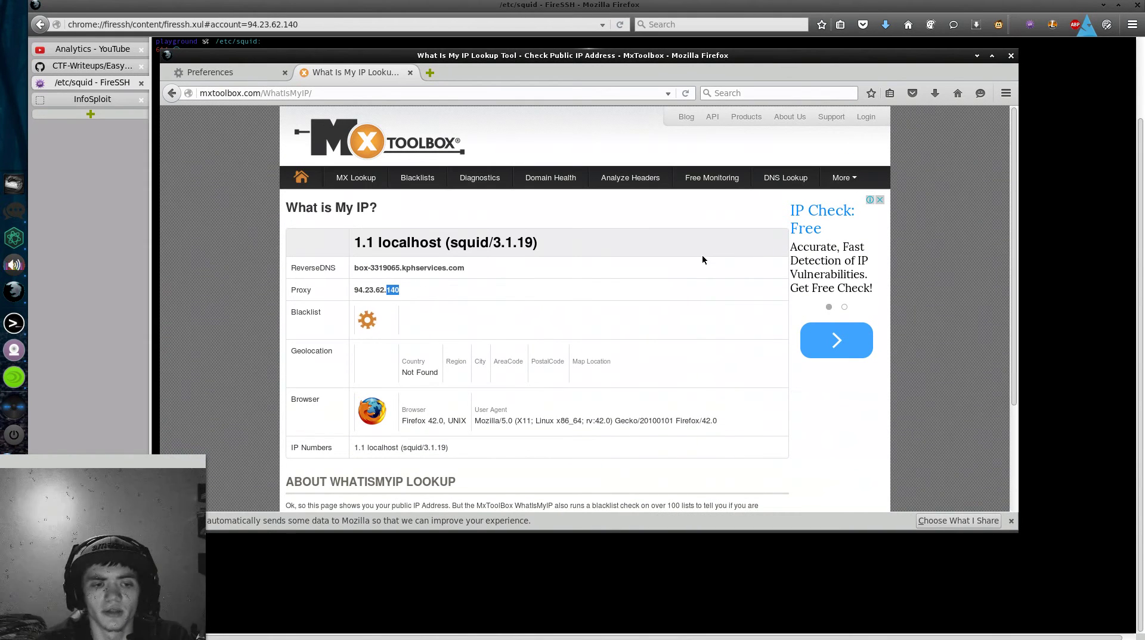
Go back and open the 'What's My IP Address? Networking Tools & More' result, dismissing its injected alert
left_click(172, 93)
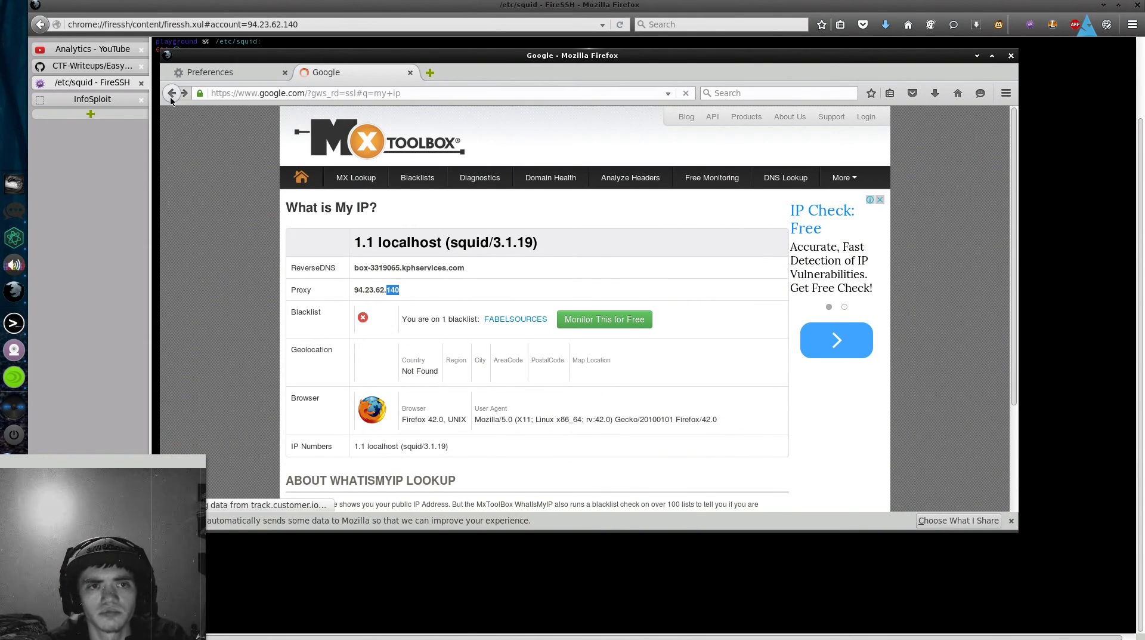
scroll(380, 253, "up", 5)
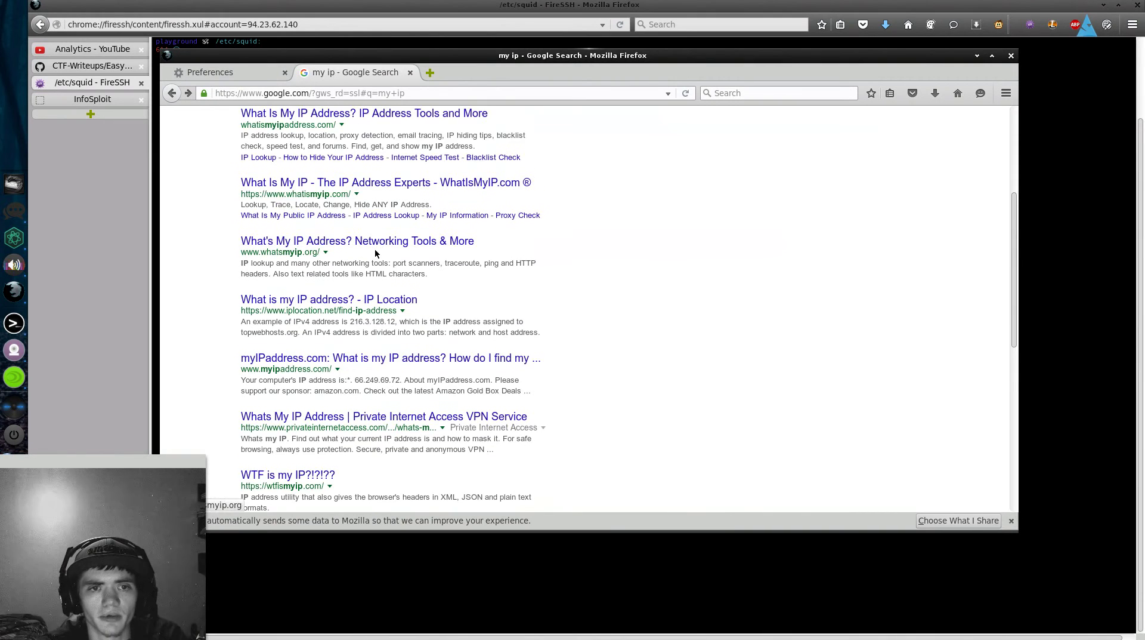
scroll(380, 254, "up", 2)
left_click(363, 310)
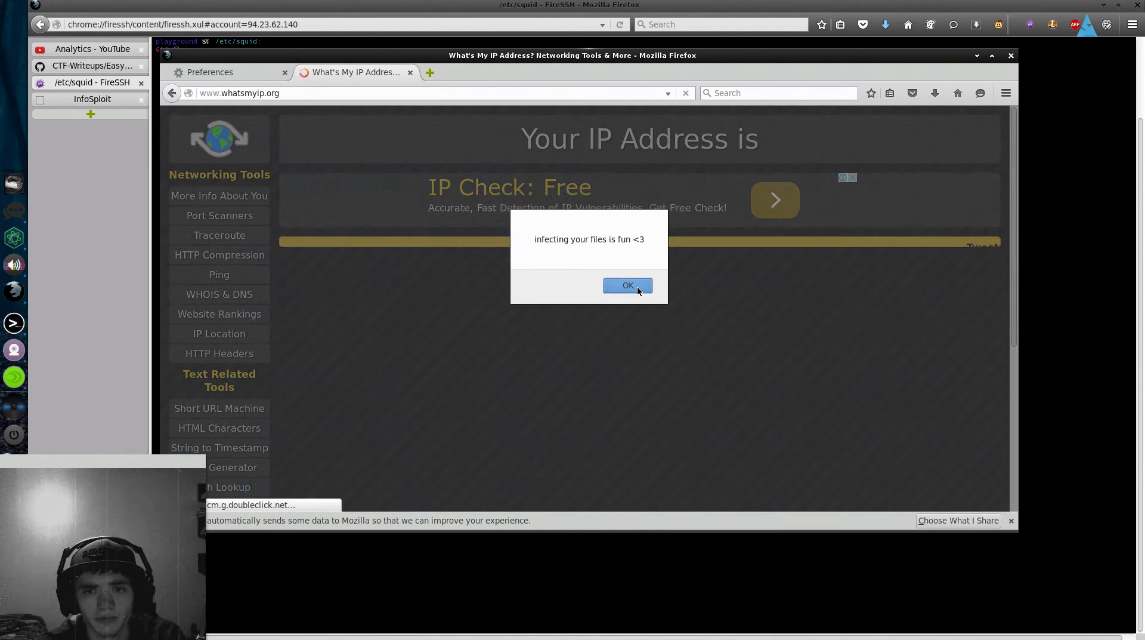
left_click(637, 285)
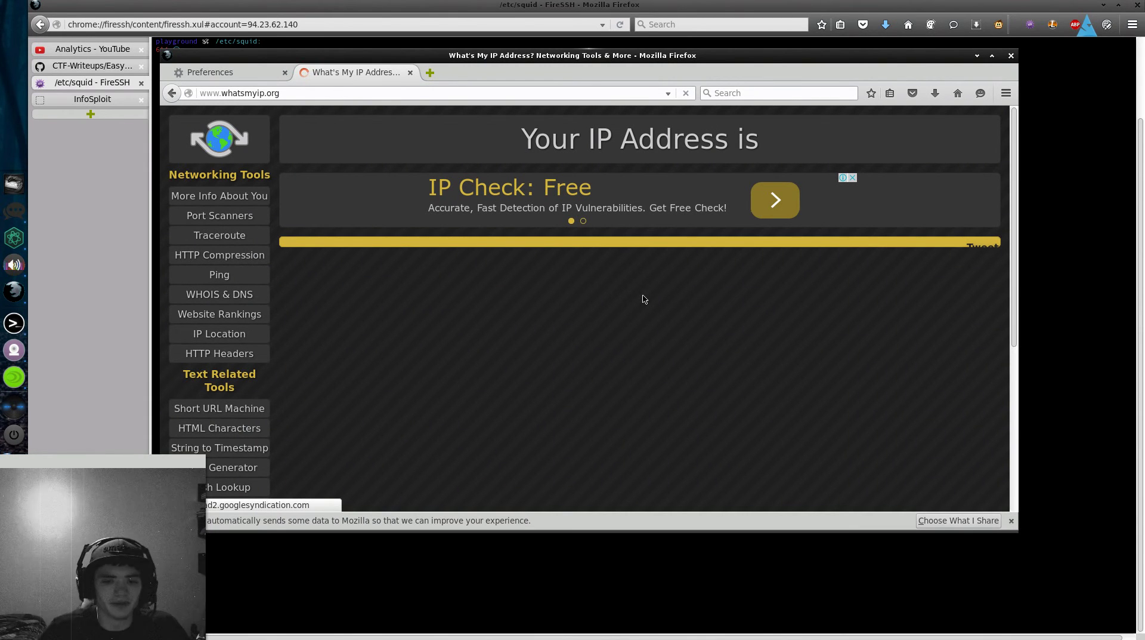
View whatsmyip.org's source and select the pagead2.googlesyndication.com adsbygoogle.js script link on line 63
key("ctrl+u")
scroll(443, 271, "down", 4)
scroll(443, 272, "down", 2)
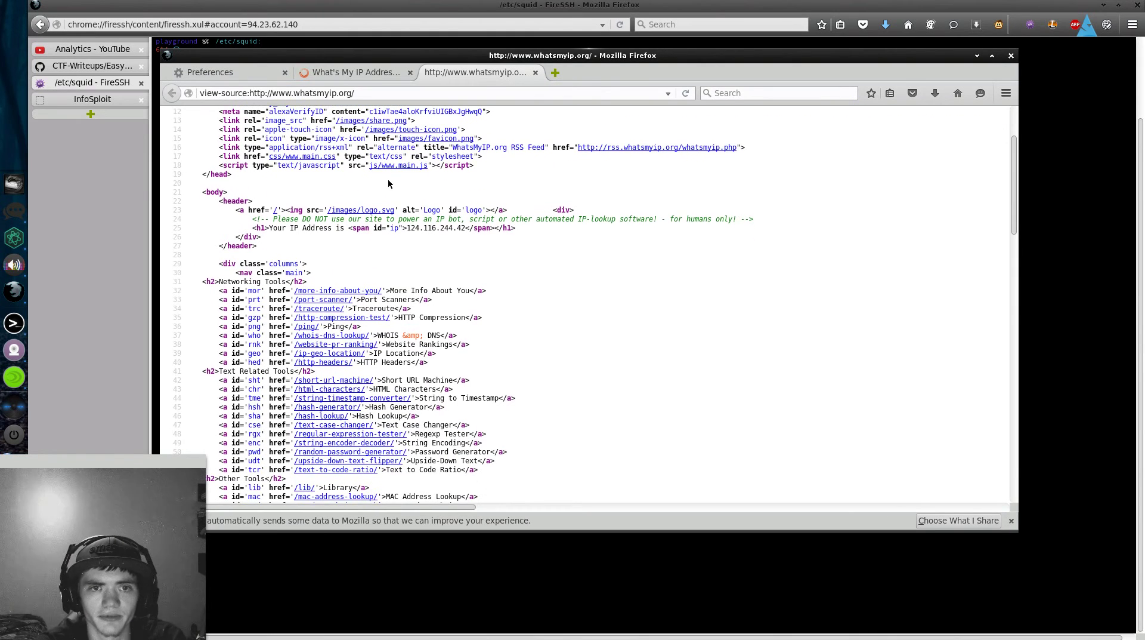
scroll(310, 190, "up", 2)
scroll(334, 215, "down", 2)
scroll(347, 235, "up", 2)
scroll(346, 239, "down", 2)
scroll(346, 239, "down", 7)
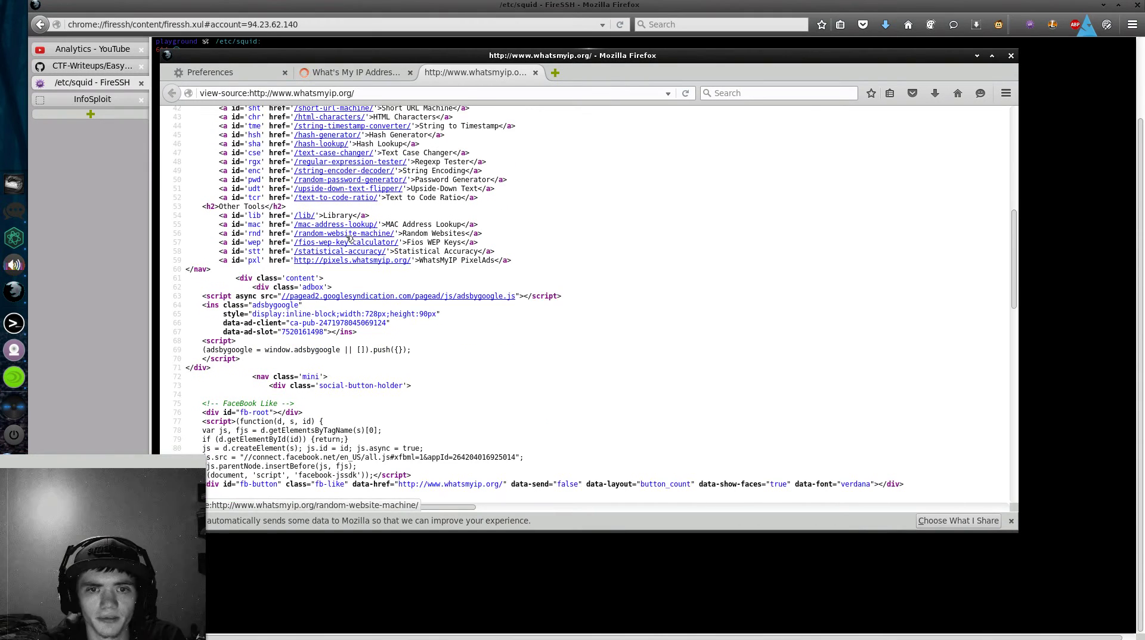
scroll(428, 241, "down", 5)
left_click_drag(281, 227, 565, 228)
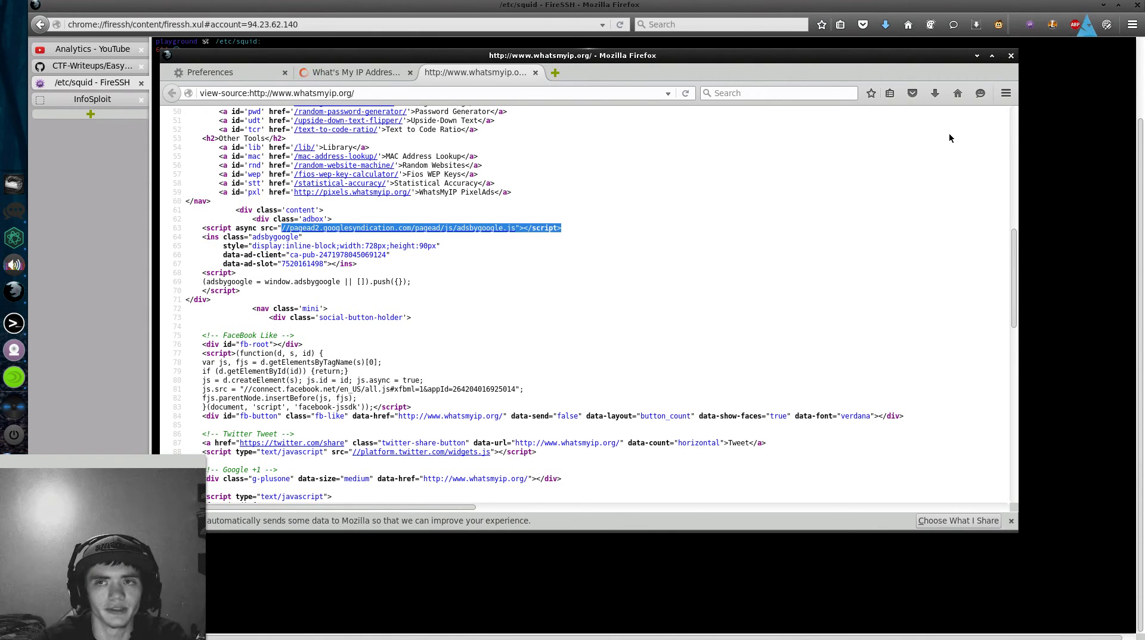
Close Firefox's three tabs and switch to the terminal session showing killall recordmydesktop
left_click(1010, 57)
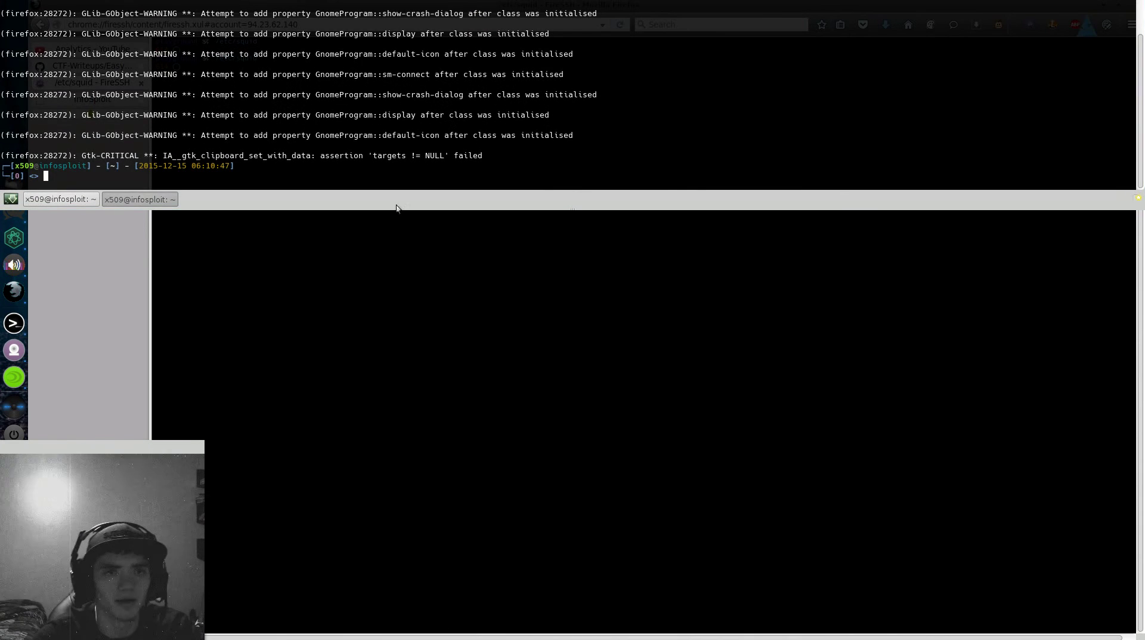
left_click(56, 200)
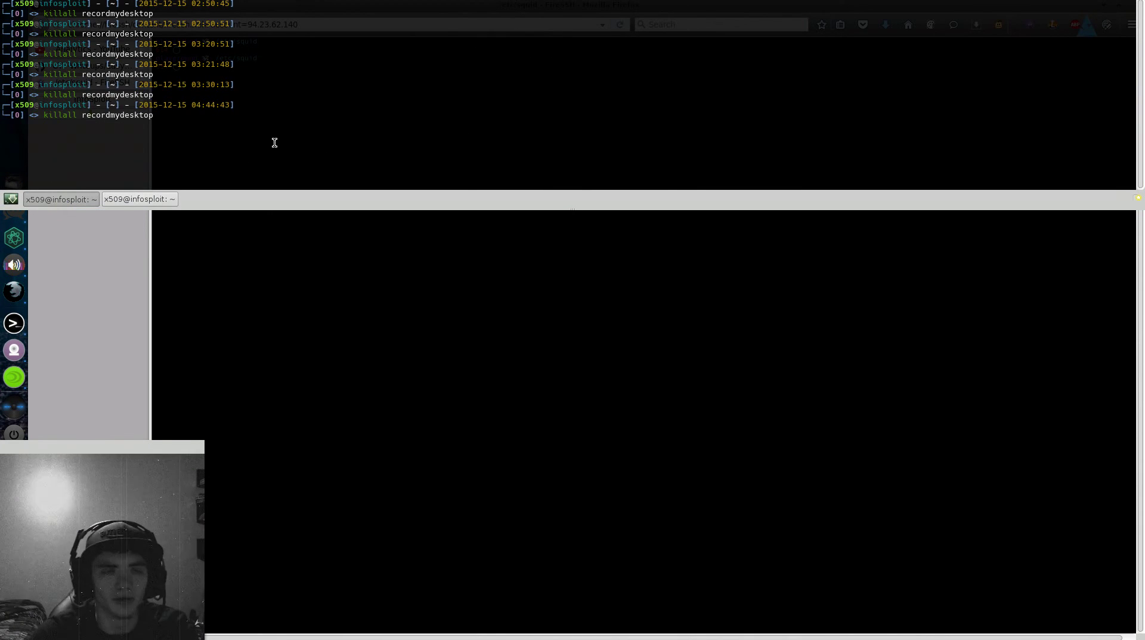